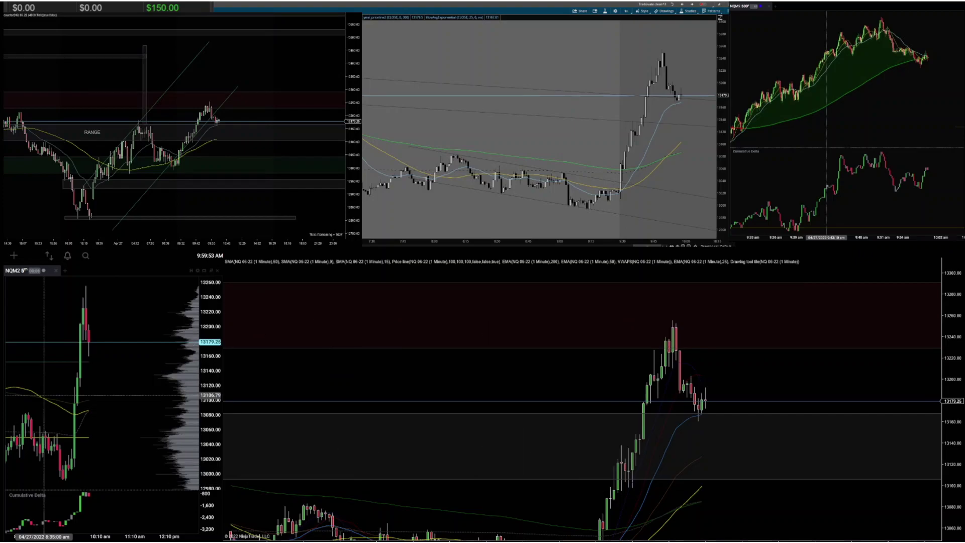
Step: Turn on screen annotation and trace the morning rally, its peak and the pullback in red on the grey chart
key(ctrl+shift+d)
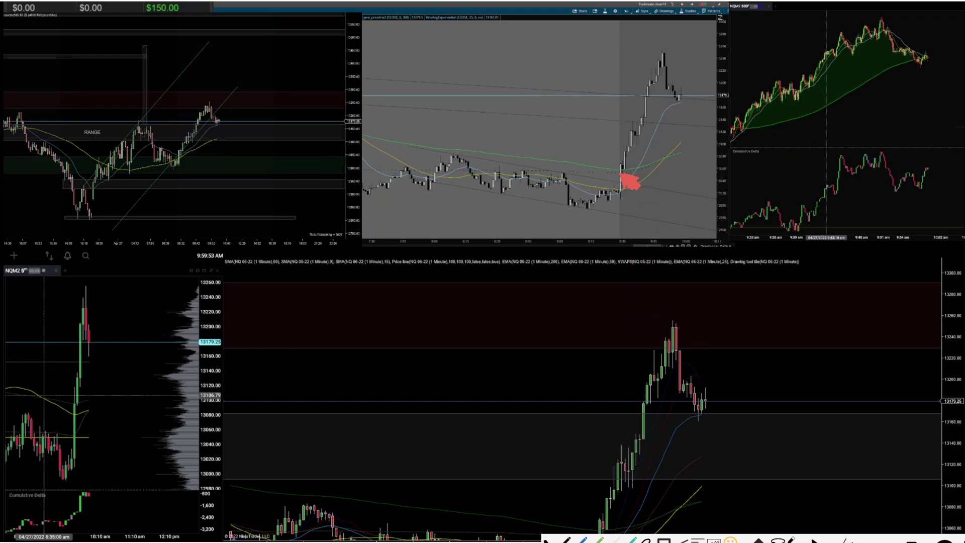
drag(614, 179, 647, 31)
drag(689, 57, 684, 85)
drag(647, 93, 665, 40)
drag(679, 98, 681, 84)
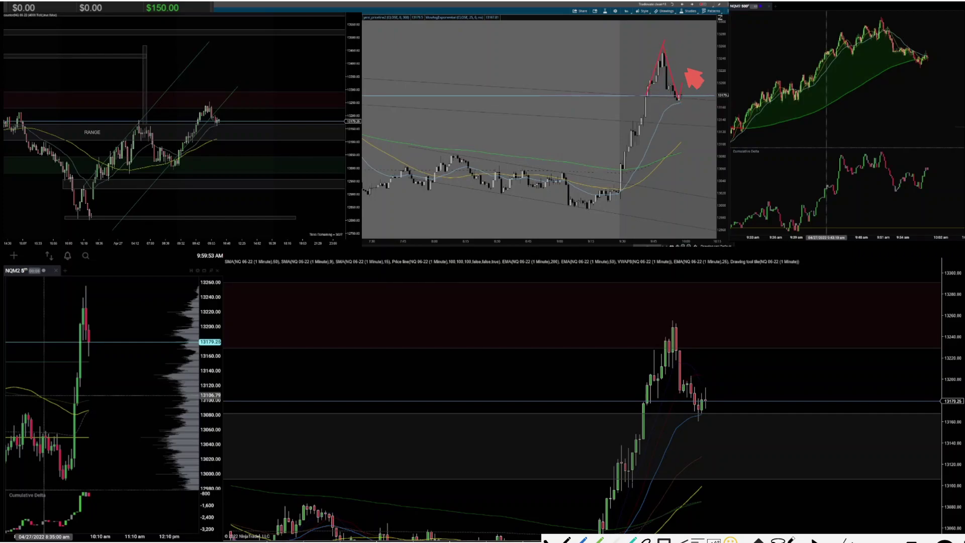
click(680, 52)
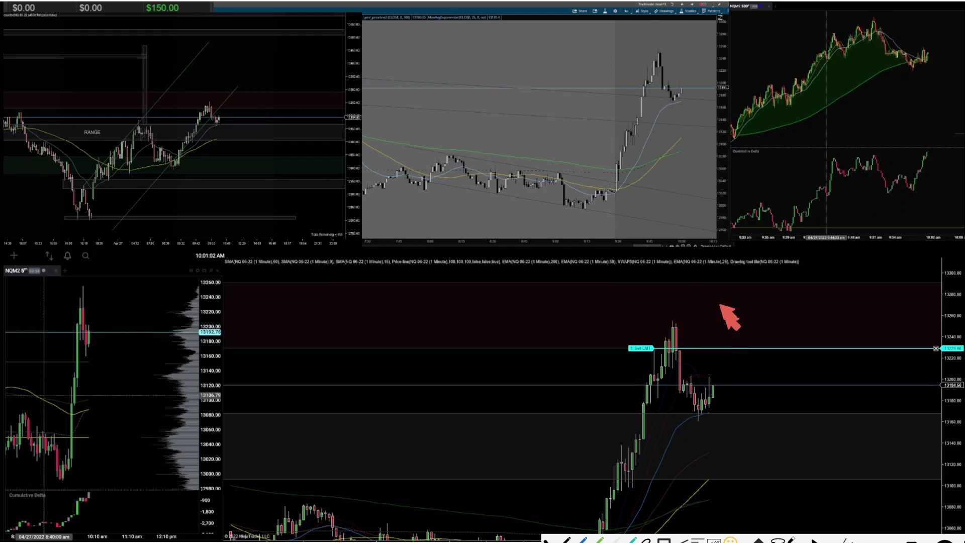
Step: Raise the pending sell limit order to about 13260, above the recent high on the large NQ chart
drag(703, 348, 693, 315)
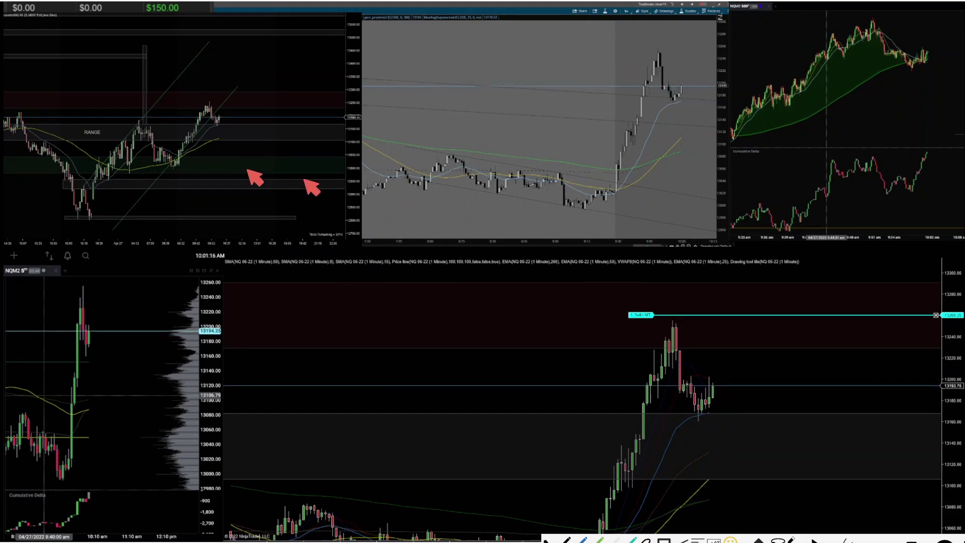
Step: Sketch the latest pullback and a projected rise along the upper trend line in red on the chart labelled RANGE
drag(183, 145, 215, 94)
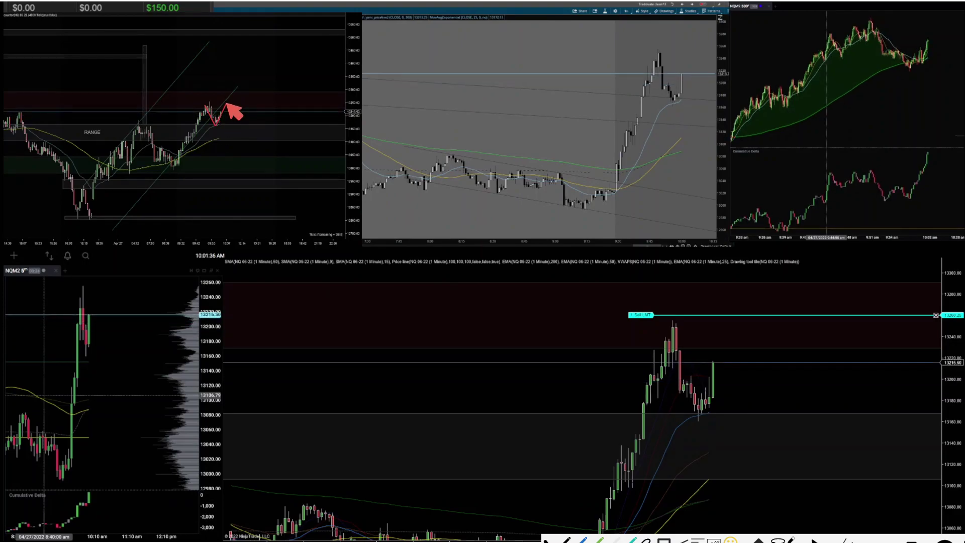
mouse_move(226, 105)
mouse_down()
mouse_move(217, 121)
mouse_move(244, 79)
mouse_up()
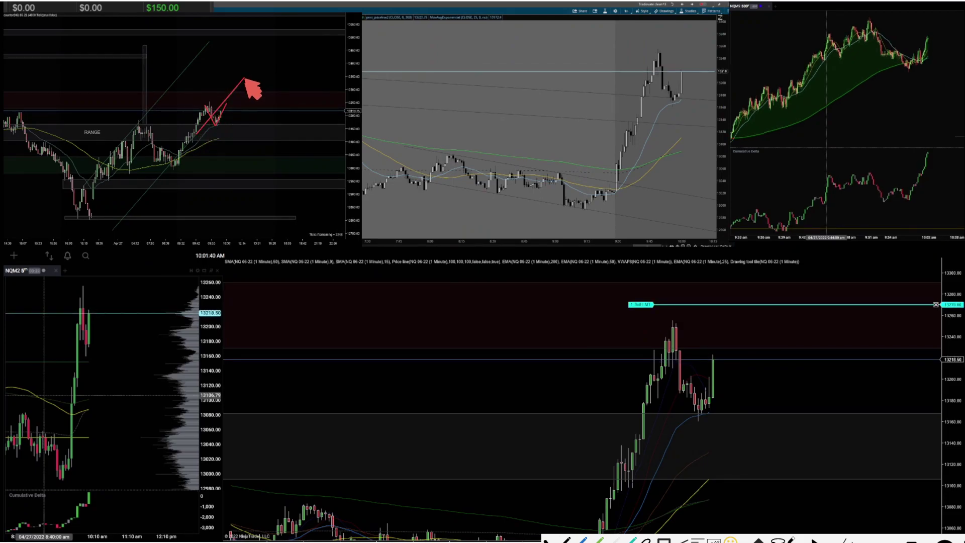
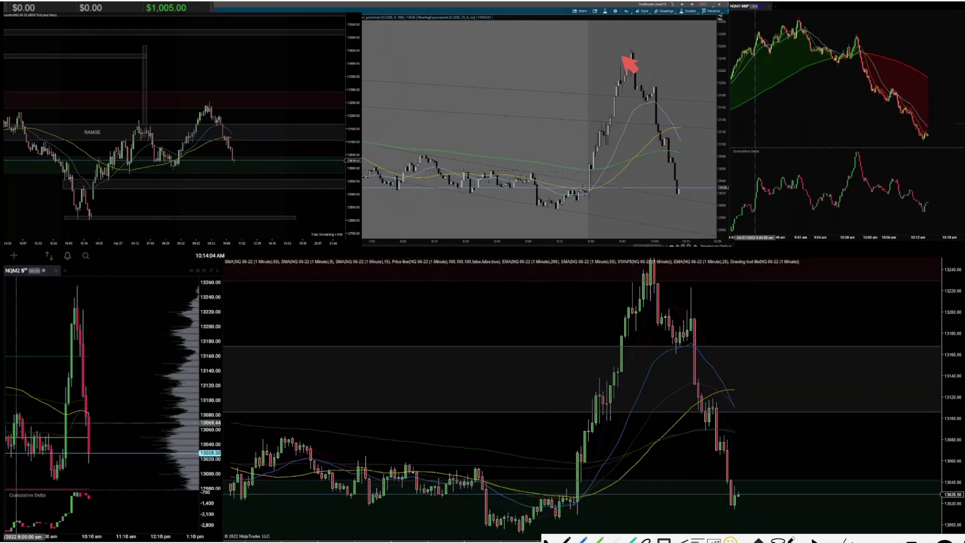
Step: Sketch the sell-off, a rounded bounce back to the low and a projected rally in orange on the grey chart, and leave annotation mode
drag(641, 131, 665, 194)
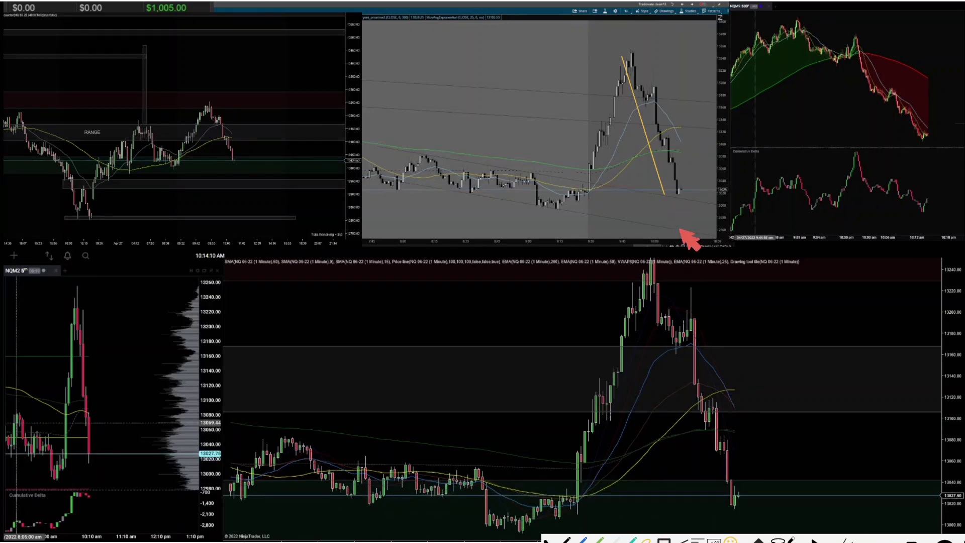
mouse_move(675, 174)
mouse_down()
mouse_move(690, 159)
mouse_move(707, 193)
mouse_up()
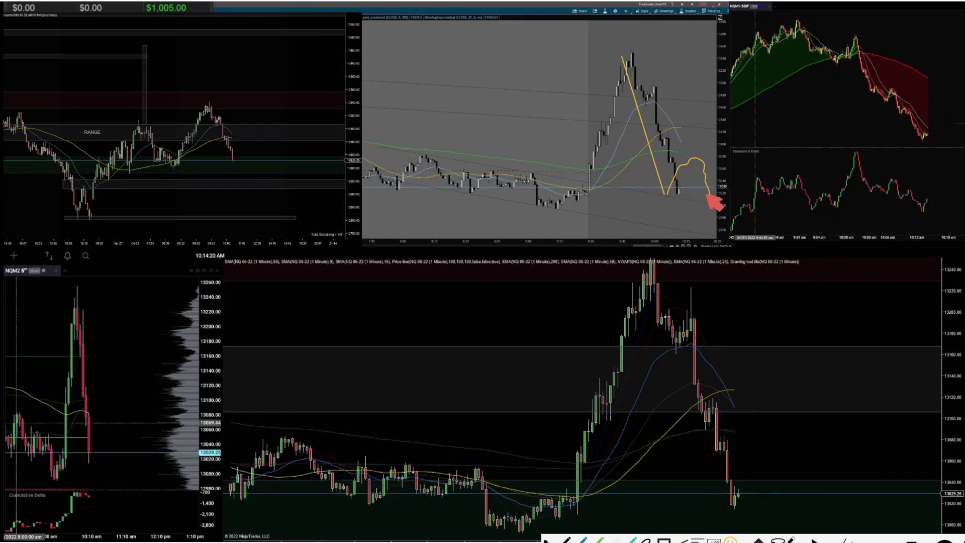
drag(708, 196, 777, 75)
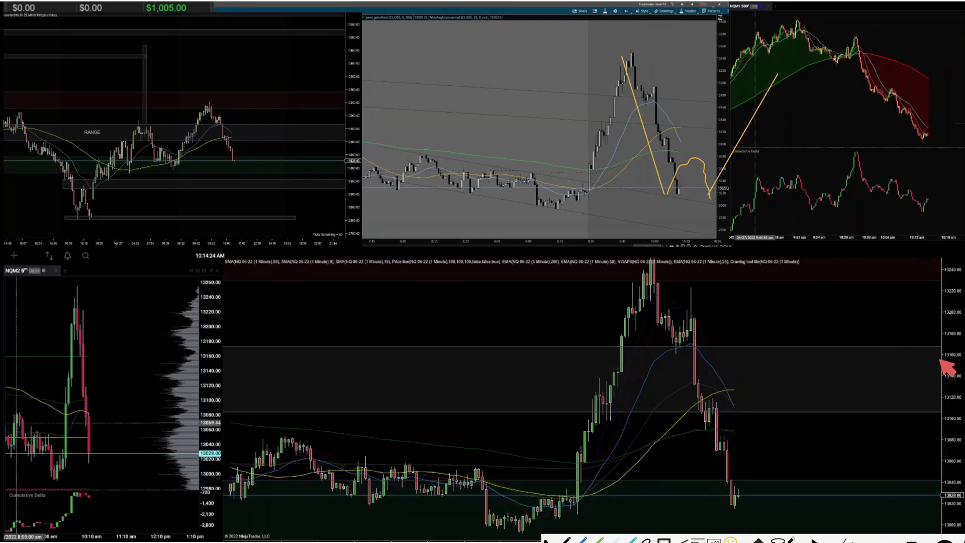
key(Escape)
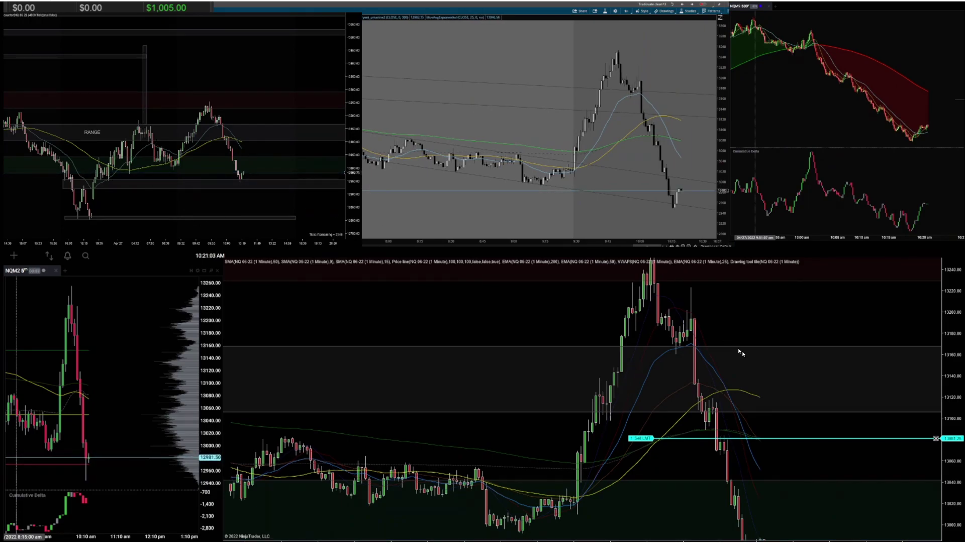
Step: Skip forward through the session recording to about 1:06:46, where the short NQ position is open
key(Right)
key(Right)
key(Right)
key(Right)
key(Right)
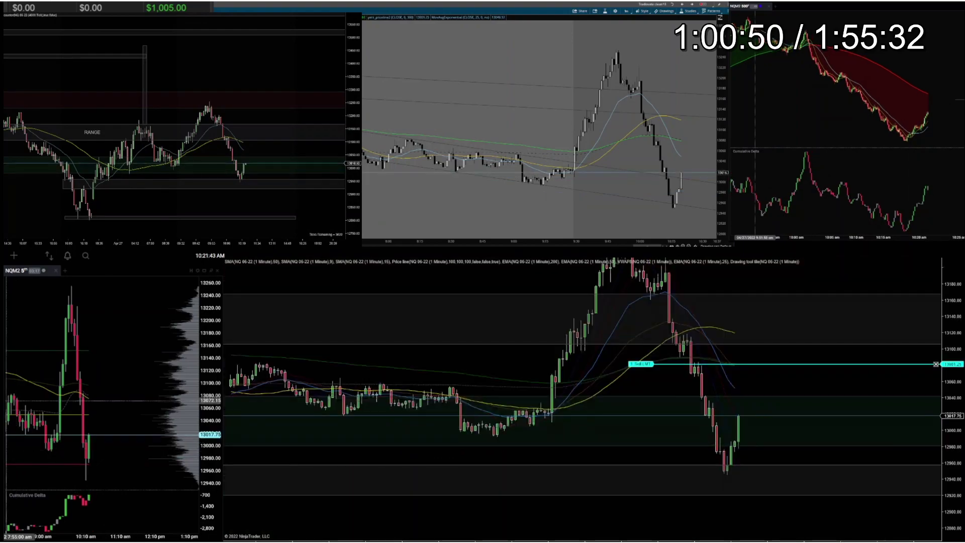
key(Right)
key(Right)
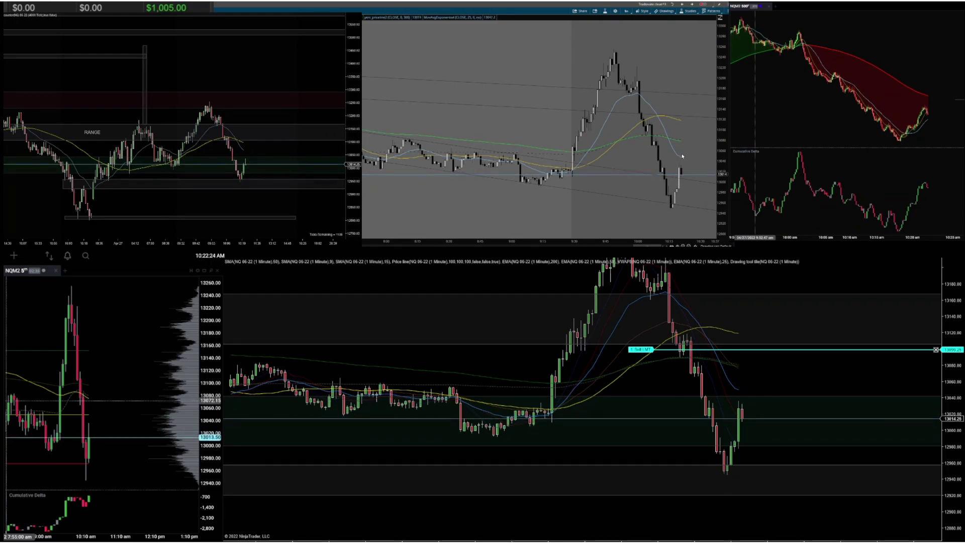
key(Right)
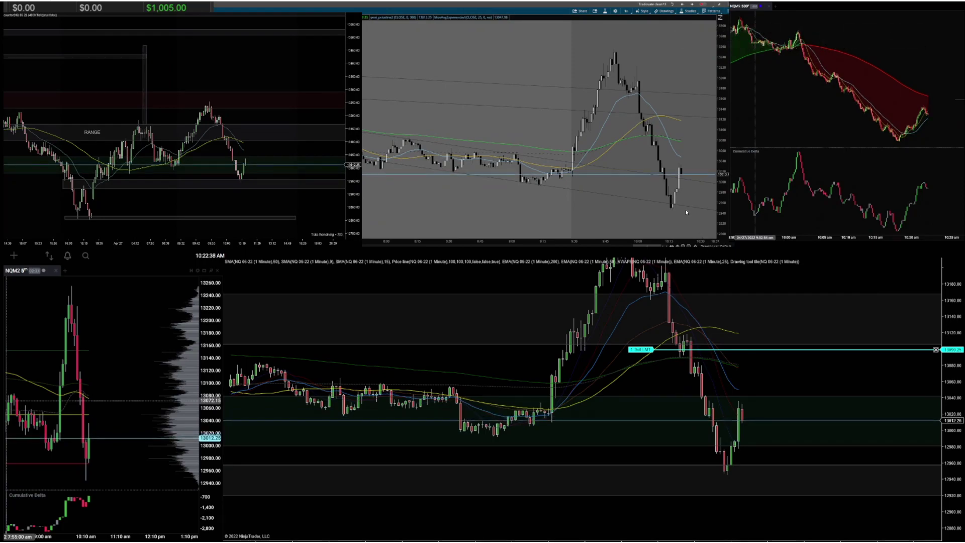
key(Right)
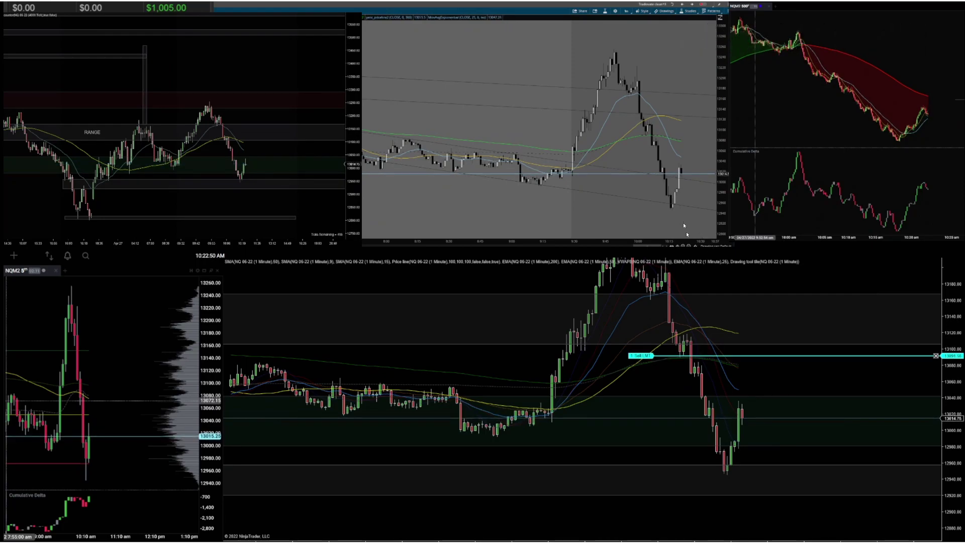
key(Right)
key(Right)
key(Right)
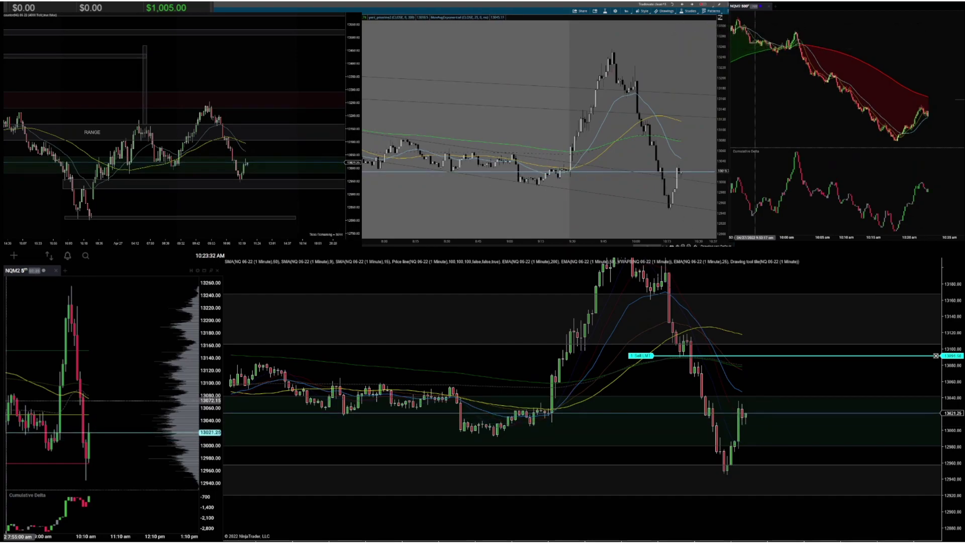
key(Right)
key(Right)
key(Right)
key(Right)
key(Right)
key(Right)
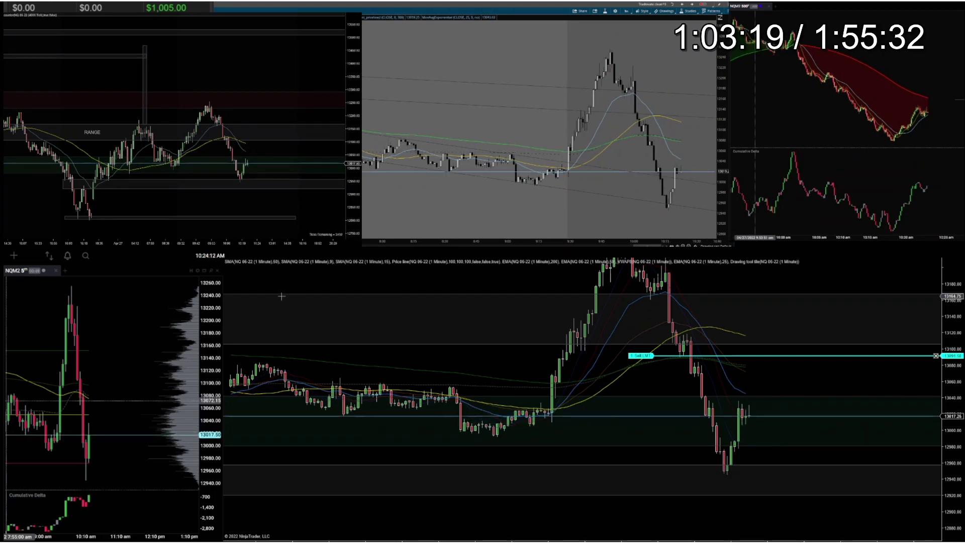
key(Right)
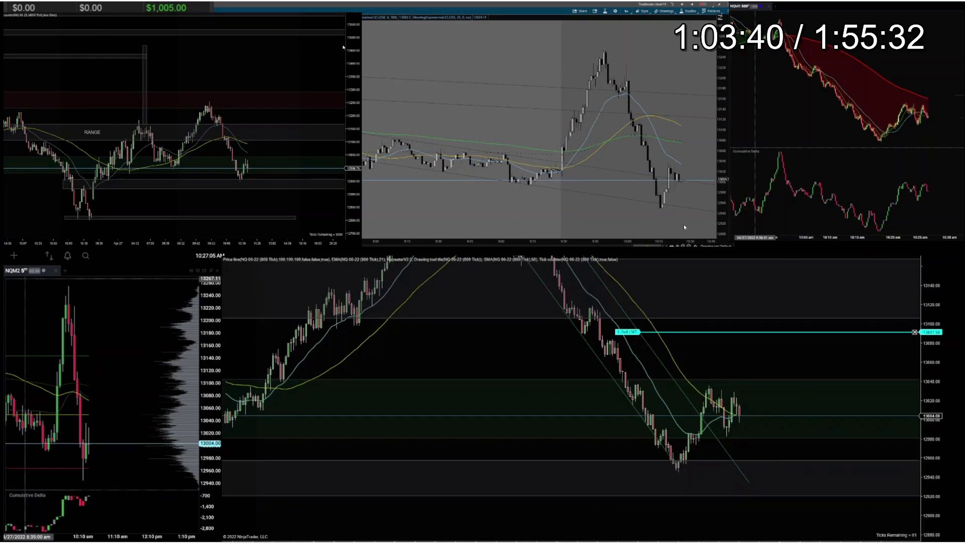
key(Right)
key(Right)
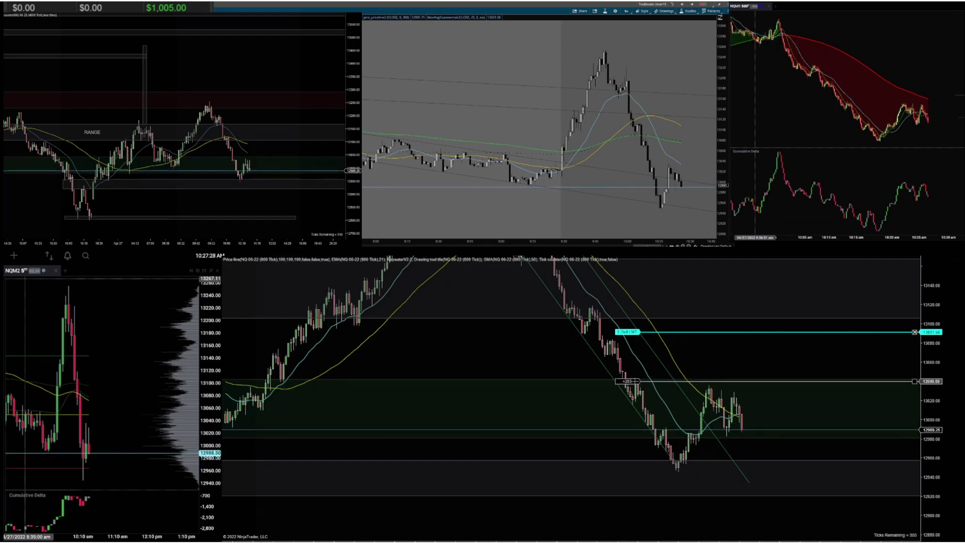
key(Right)
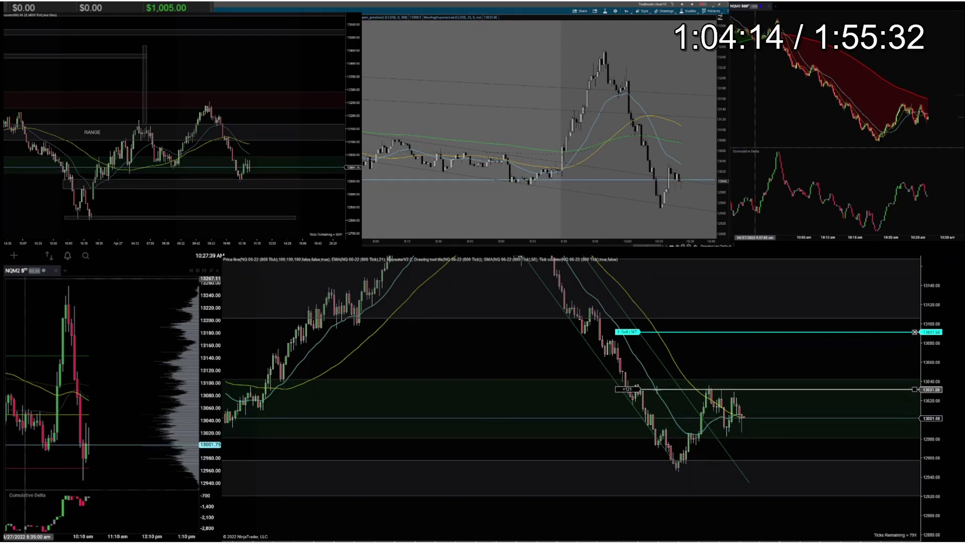
key(Right)
key(Right)
key(Right)
key(Right)
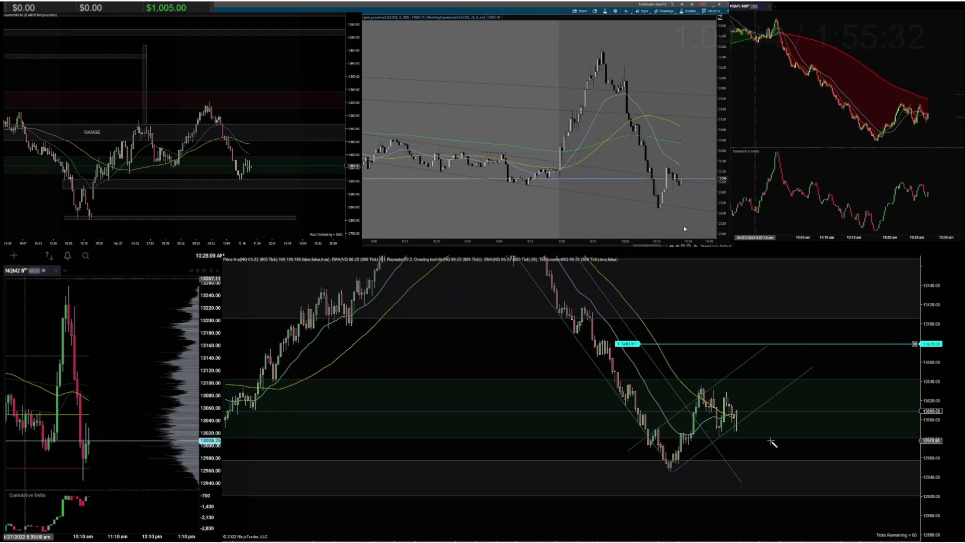
key(Right)
key(Right)
key(Right)
key(Right)
key(Right)
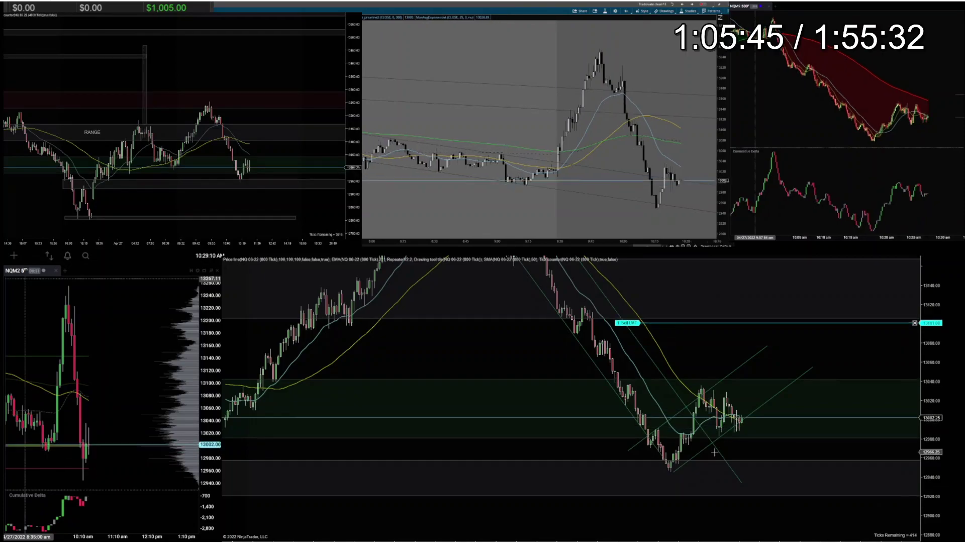
key(Right)
key(Right)
key(Right)
key(Right)
key(Right)
key(Right)
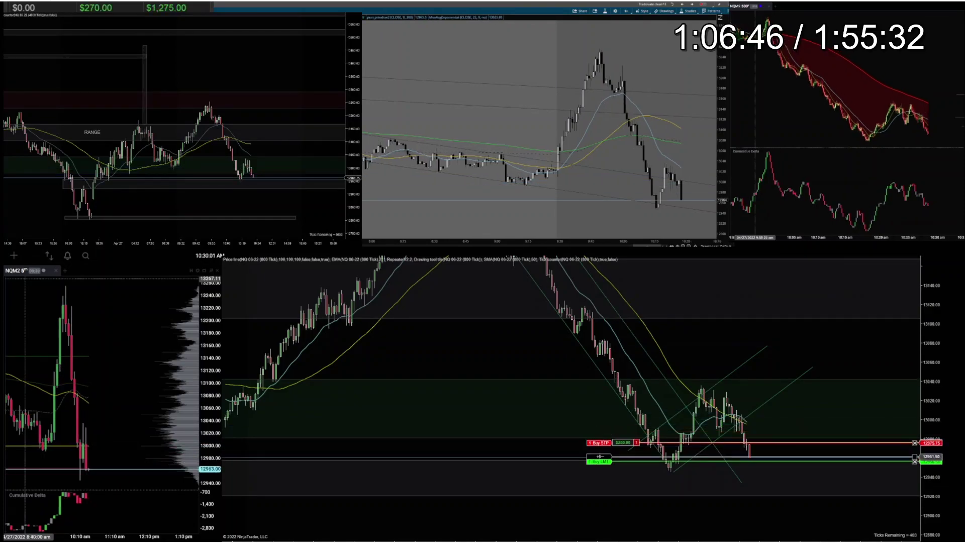
key(Right)
Step: Rewind the recording to before 1:06:08 to review how the short trade was entered and managed
key(Left)
key(Left)
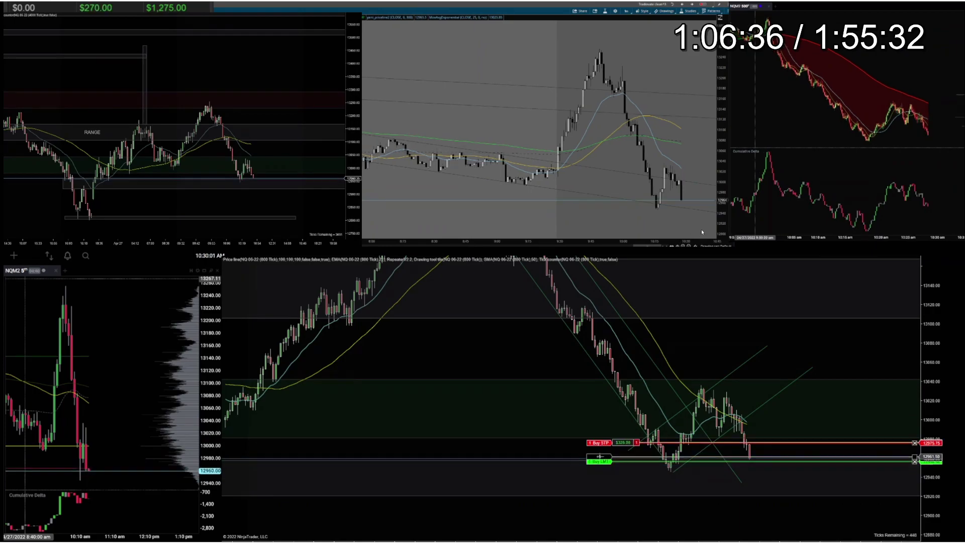
key(Left)
key(Left)
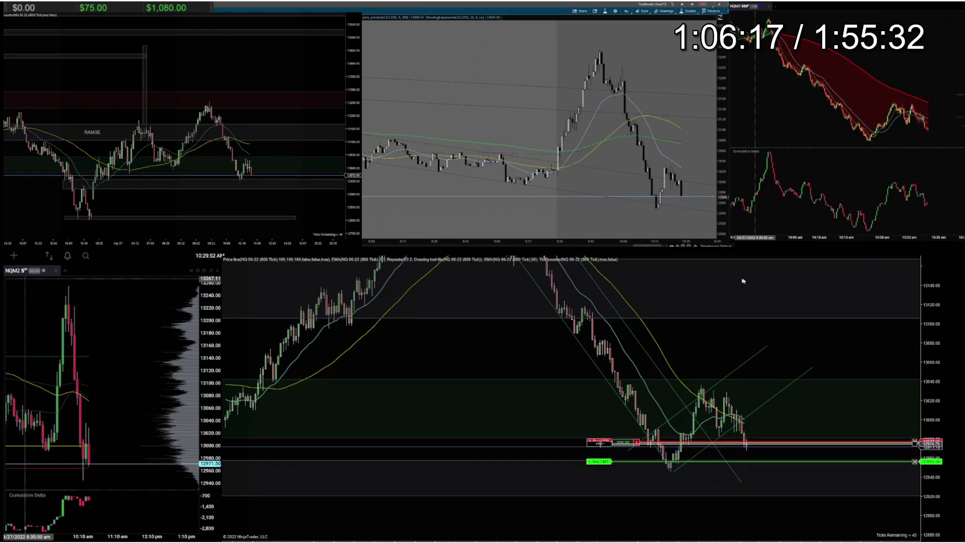
key(Left)
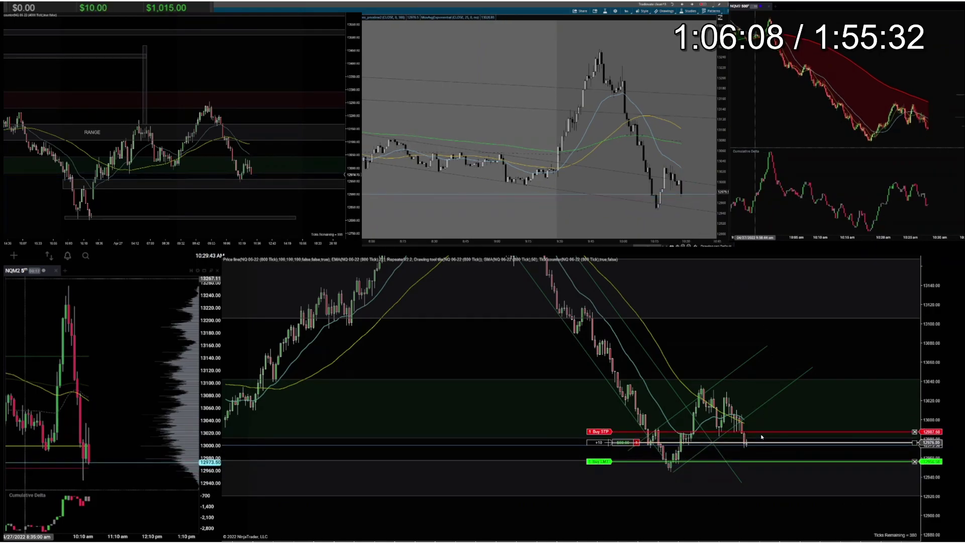
key(Left)
key(Left)
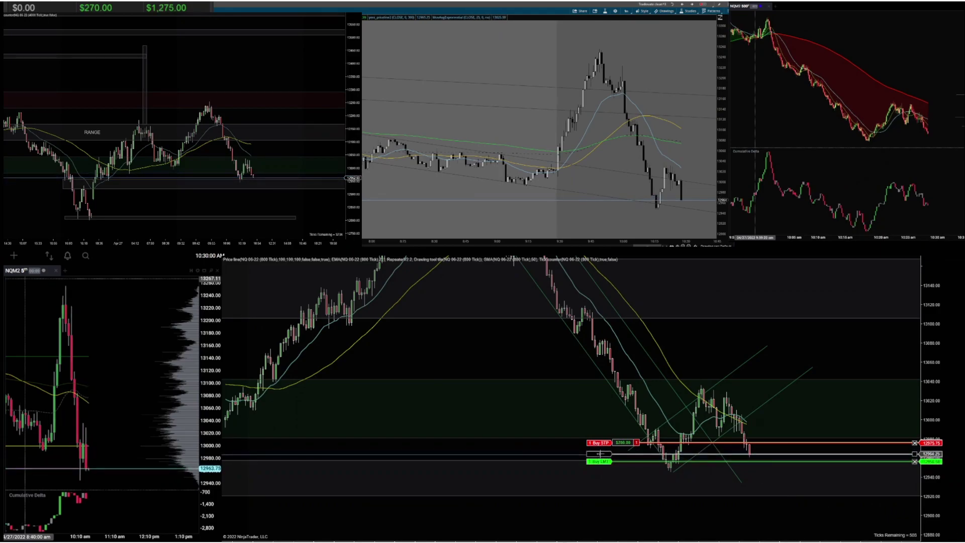
Step: Move the open short position's buy limit target up to about 12961.50
click(599, 456)
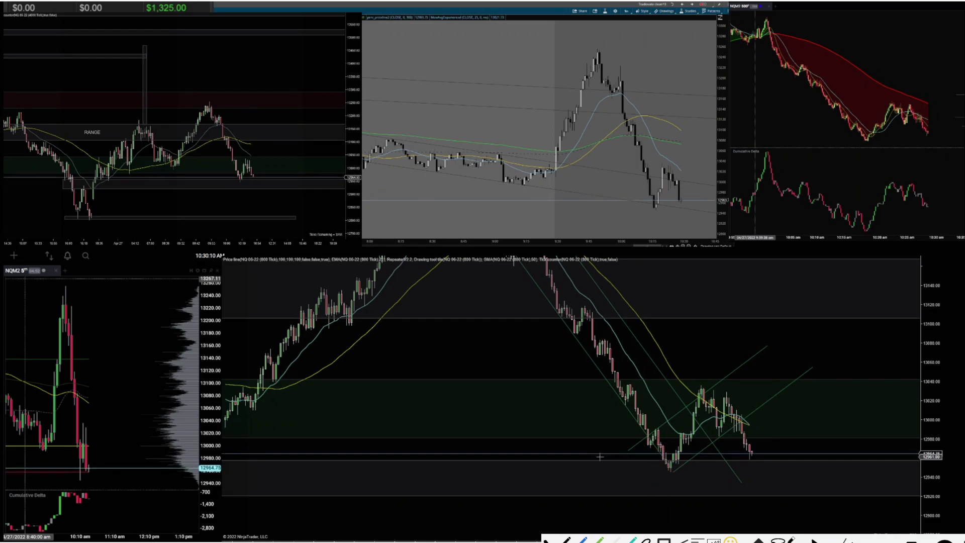
Step: Trace the decline, bounce and second drop in orange on the tick chart, circle the breakdown area, underline the prior low, and clear the marks
mouse_move(581, 304)
mouse_down()
mouse_move(642, 452)
mouse_move(664, 468)
mouse_move(700, 398)
mouse_move(733, 403)
mouse_move(750, 430)
mouse_up()
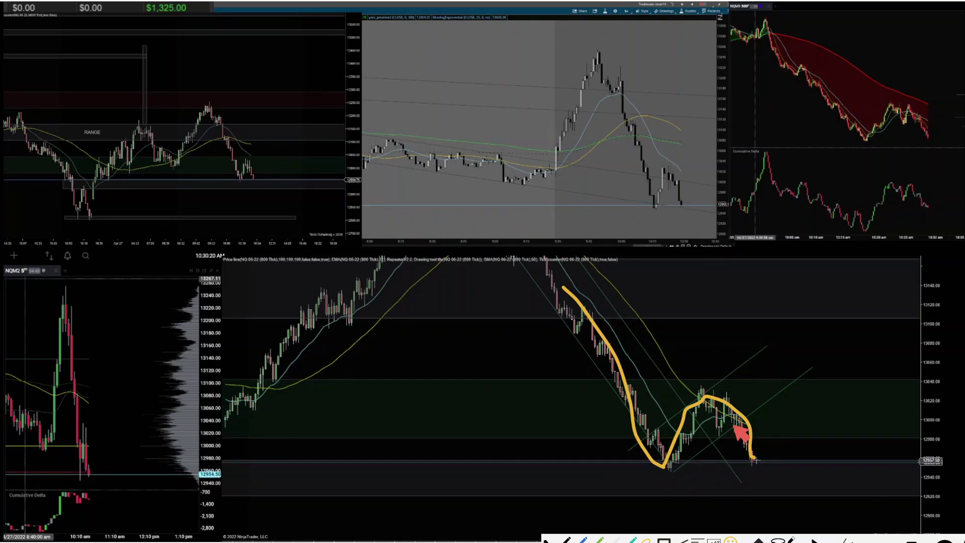
mouse_move(726, 432)
mouse_down()
mouse_move(771, 401)
mouse_move(761, 433)
mouse_move(792, 432)
mouse_up()
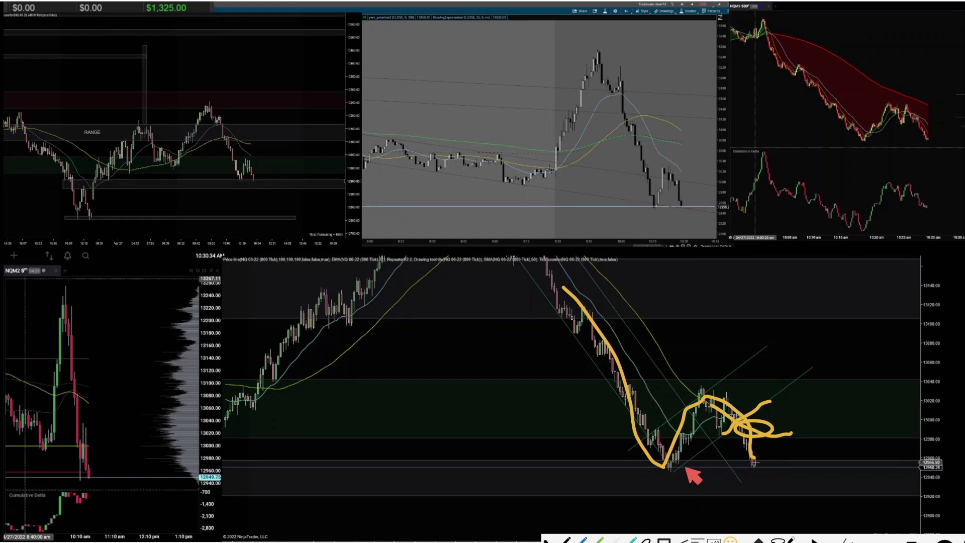
drag(833, 475, 843, 459)
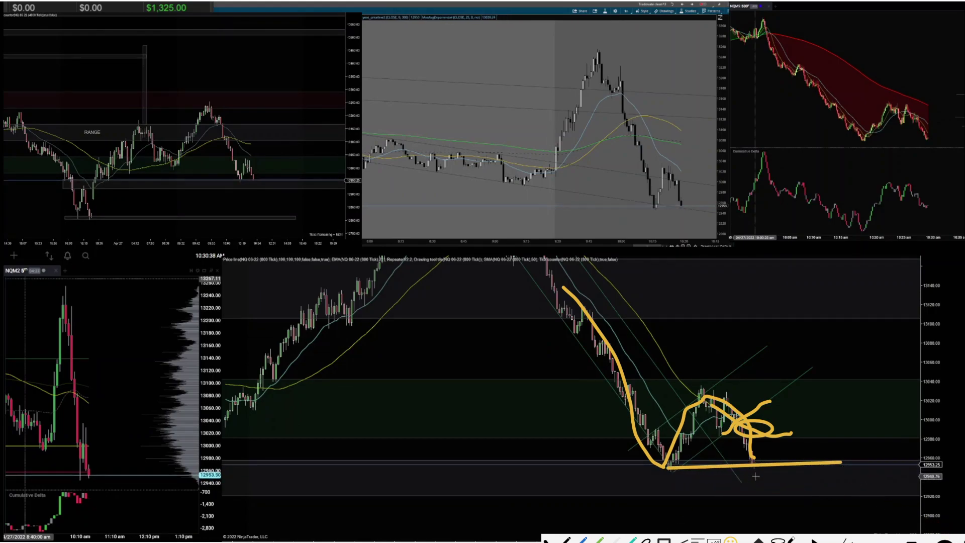
key(Delete)
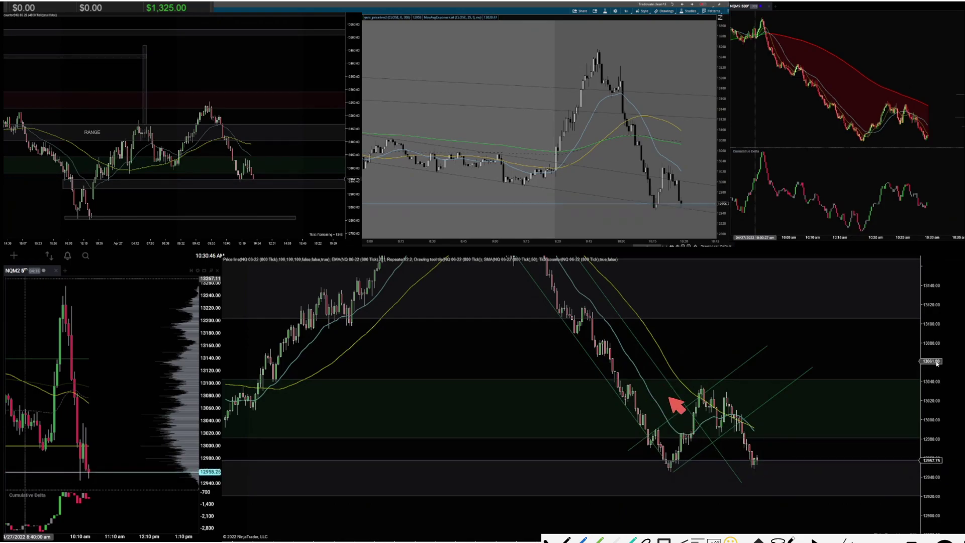
Step: Sketch a double bottom with a projected rally to about 13100 in orange on the tick chart, and erase the drawing
mouse_move(599, 348)
mouse_down()
mouse_move(678, 492)
mouse_move(676, 468)
mouse_up()
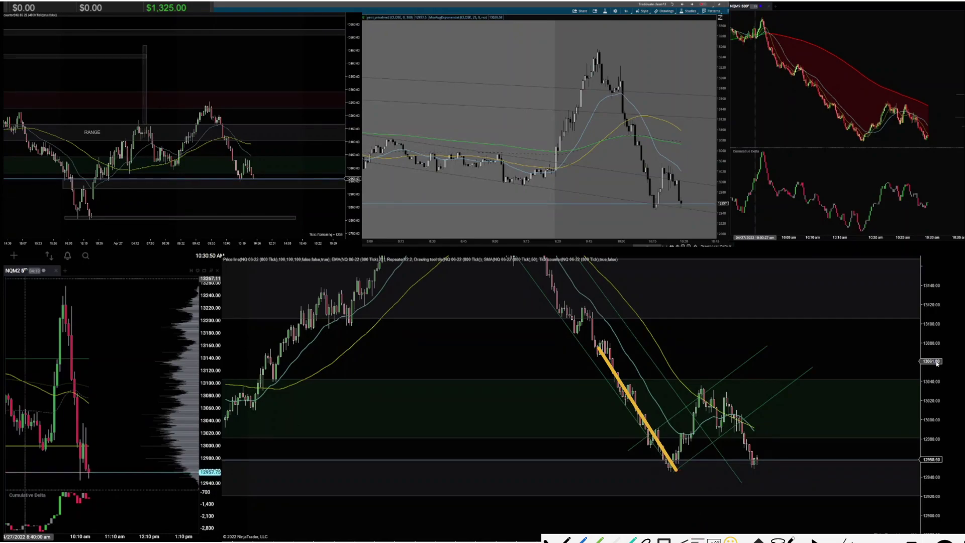
mouse_move(676, 467)
mouse_down()
mouse_move(711, 412)
mouse_move(745, 437)
mouse_move(753, 466)
mouse_move(812, 327)
mouse_up()
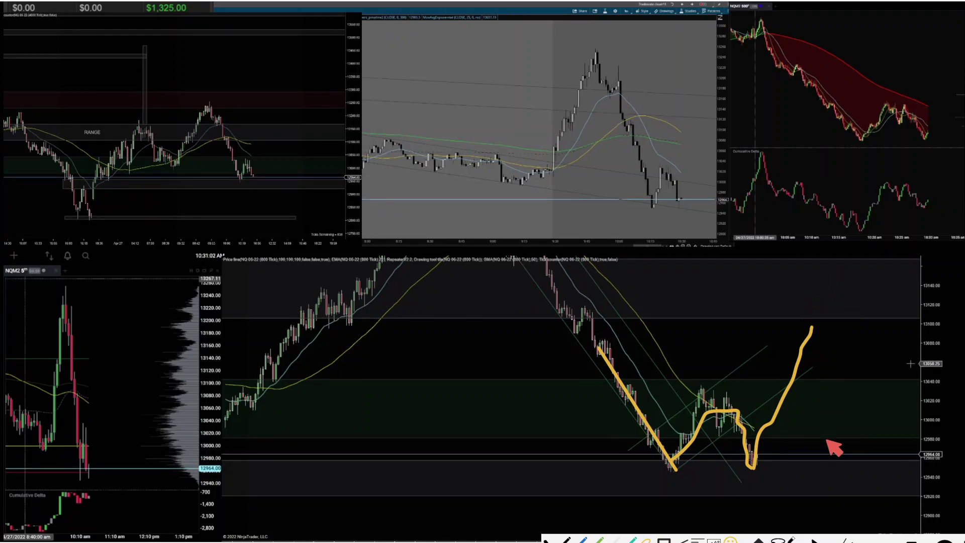
key(e)
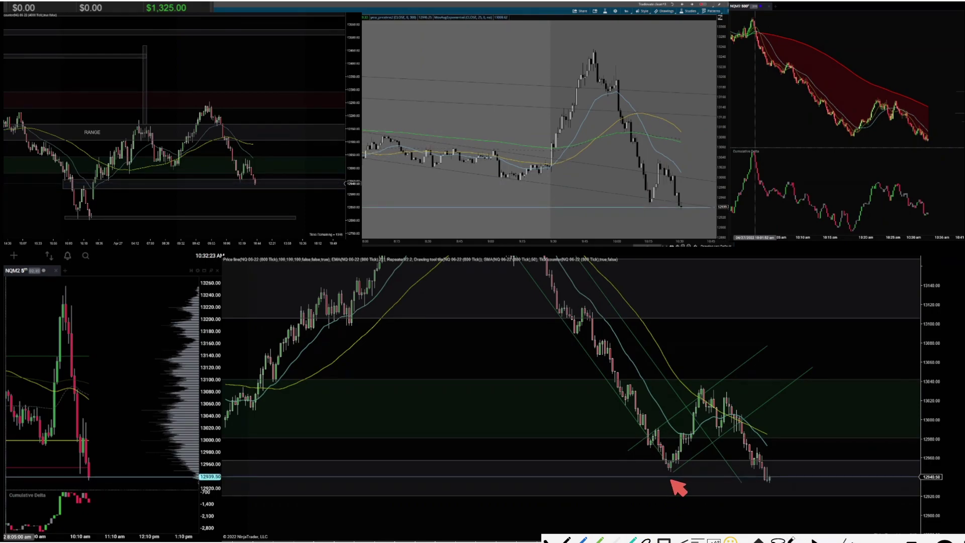
Step: Draw a red horizontal line along the prior low on the tick chart, with a rebound curve to about 13040, and circle the breakdown below it
mouse_move(664, 471)
mouse_down()
mouse_move(849, 484)
mouse_move(912, 470)
mouse_move(898, 470)
mouse_up()
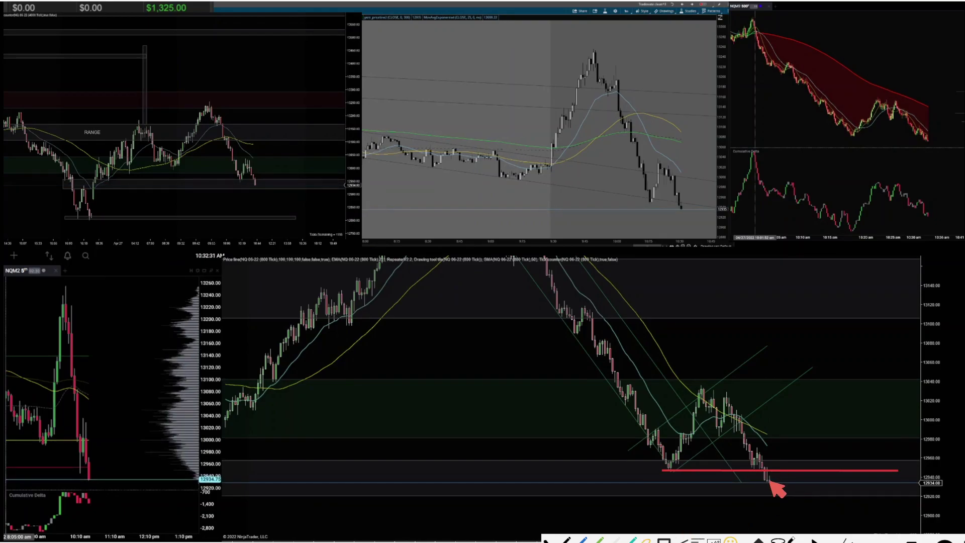
mouse_move(768, 487)
mouse_down()
mouse_move(783, 462)
mouse_move(790, 483)
mouse_up()
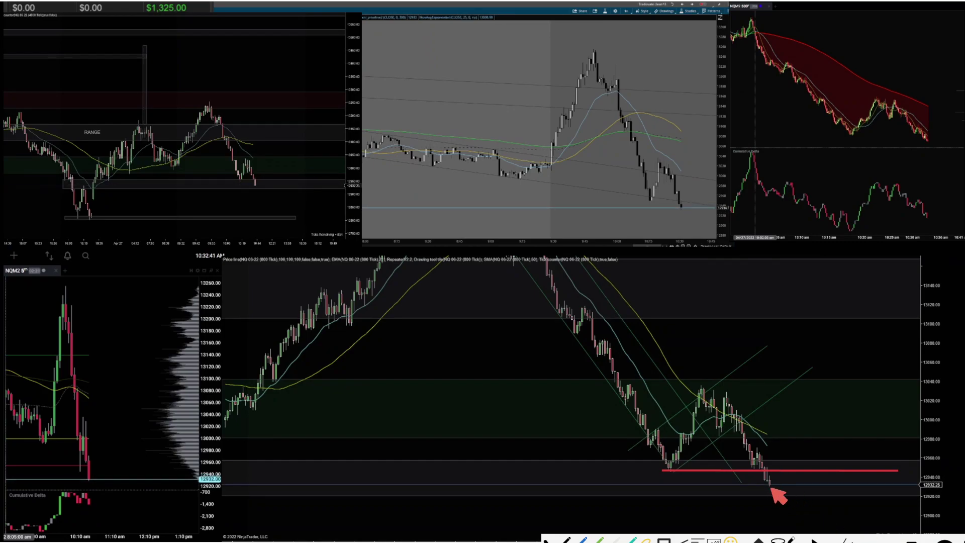
drag(772, 480, 811, 380)
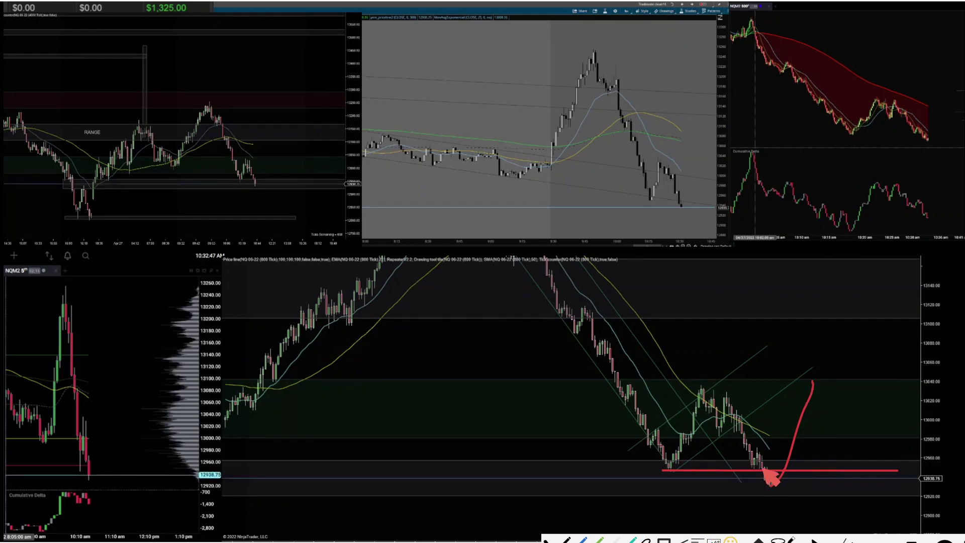
drag(751, 458, 794, 495)
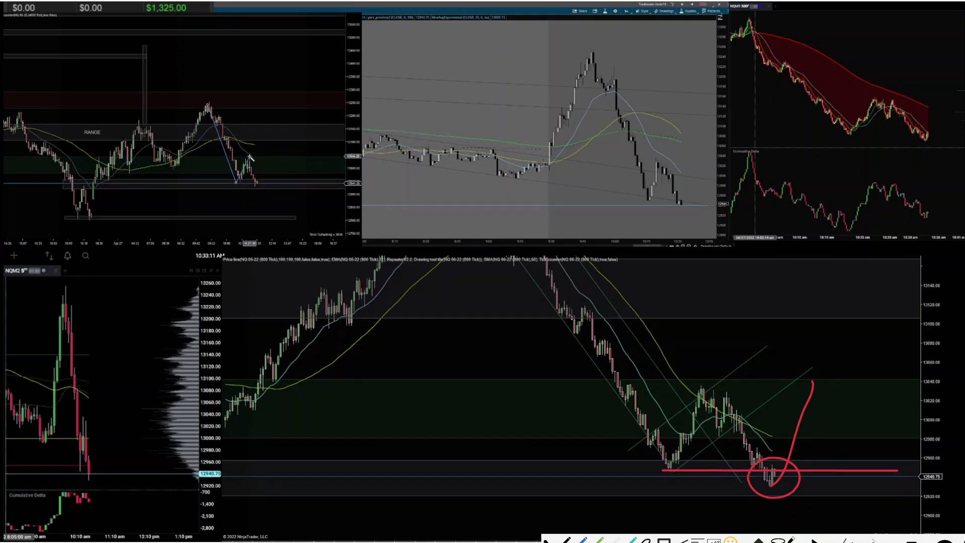
Step: Trace the decline, bounce and a projected drop to the lowest support zone with a blue arrow on the RANGE chart
click(274, 218)
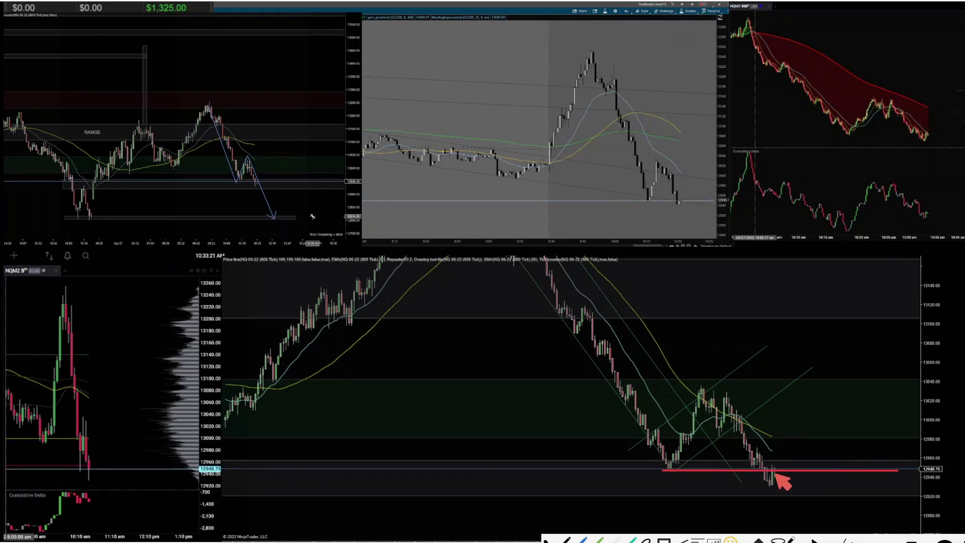
scroll(279, 166, up, 4)
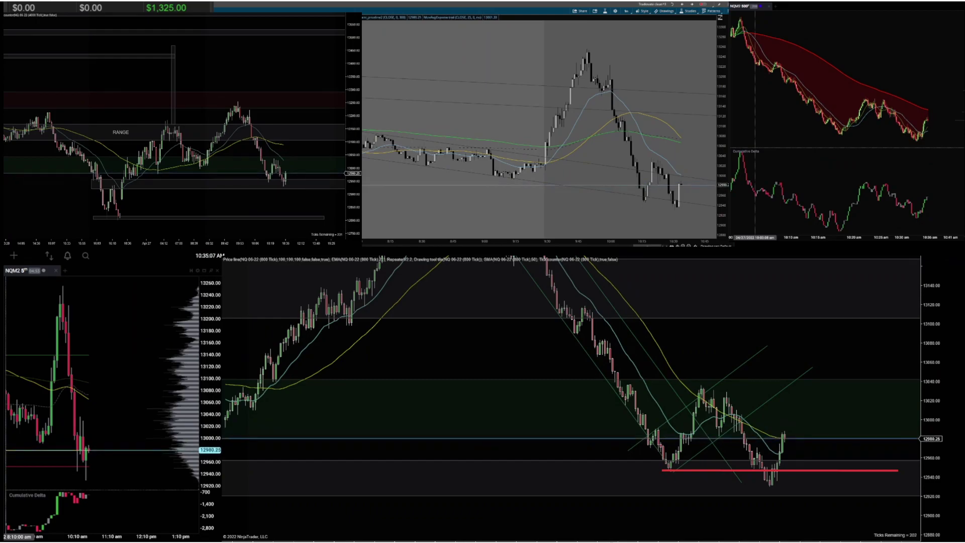
Step: Circle the second low in red on the tick chart, mark the level just above it, and project a rally to about 13105
mouse_move(877, 533)
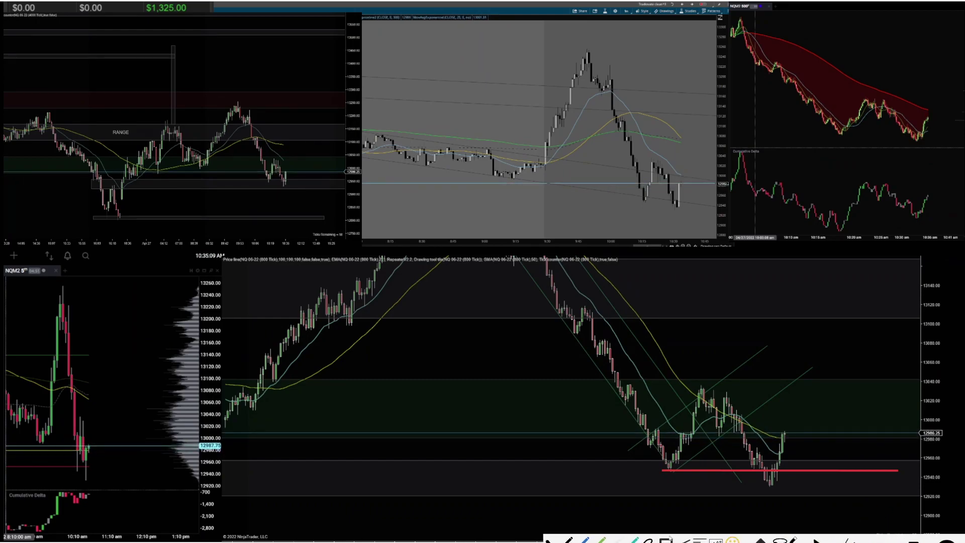
drag(761, 455, 785, 492)
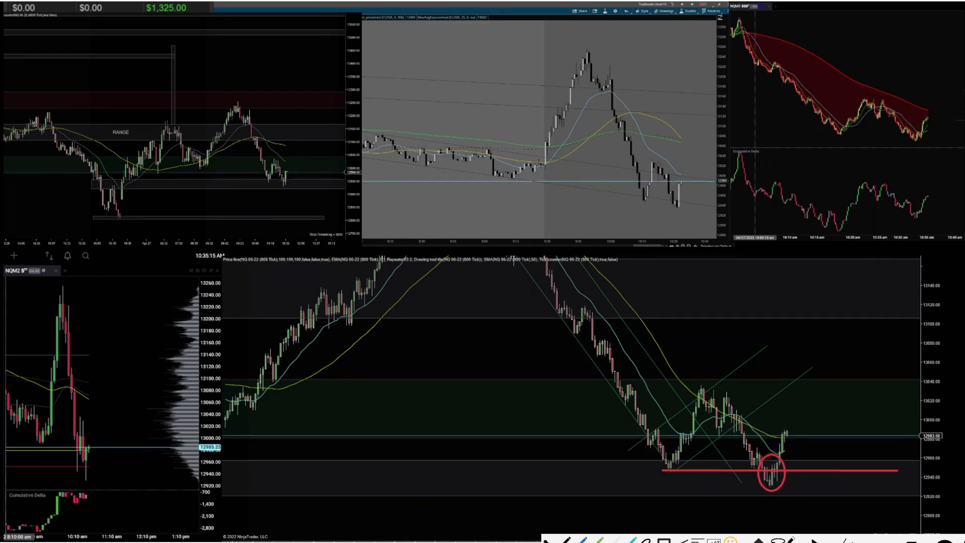
drag(744, 454, 833, 455)
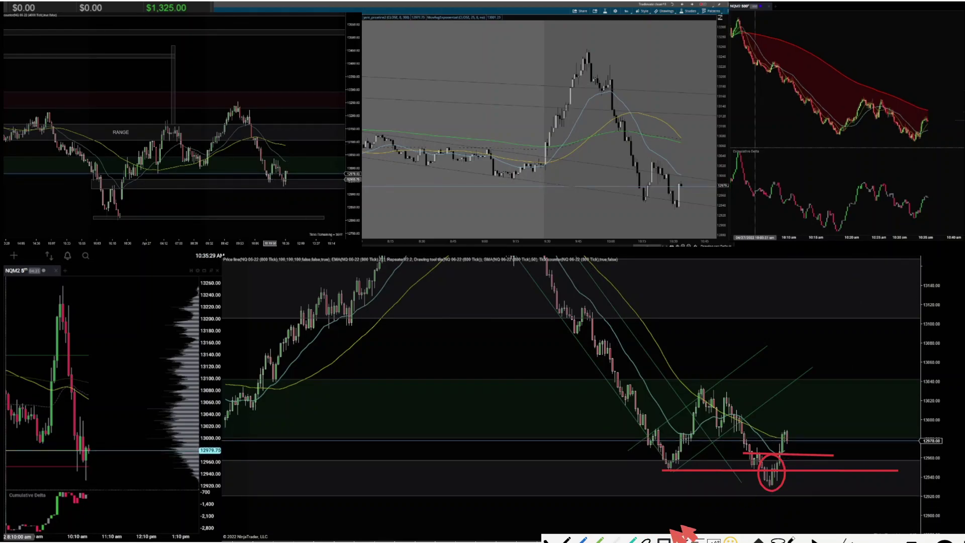
mouse_move(792, 455)
mouse_down()
mouse_move(861, 407)
mouse_move(877, 320)
mouse_up()
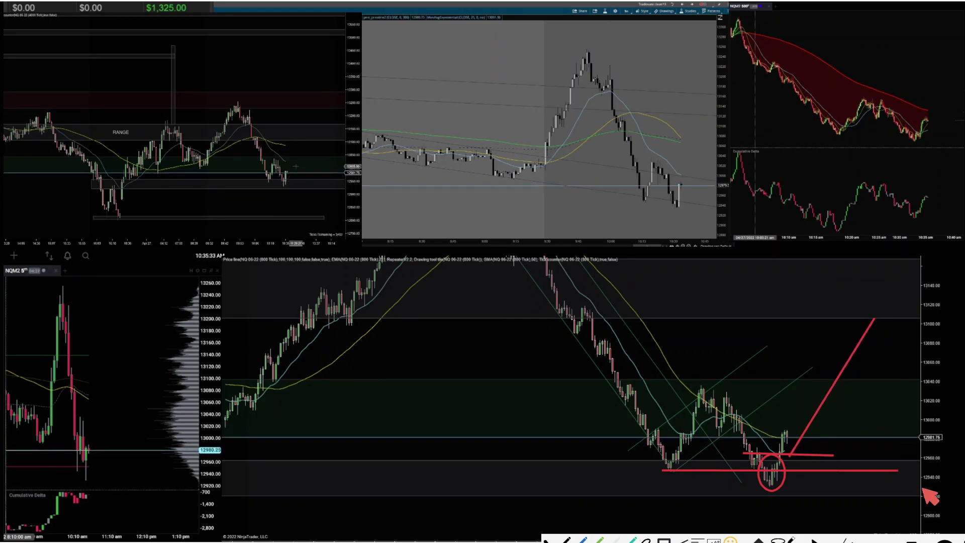
Step: Select the ascending channel drawn around the bounce on the tick chart
click(791, 385)
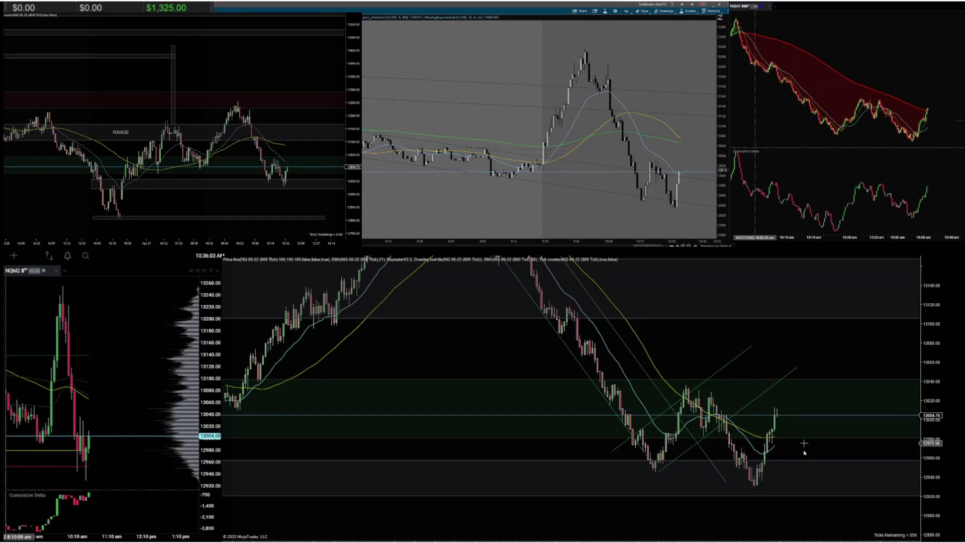
click(770, 388)
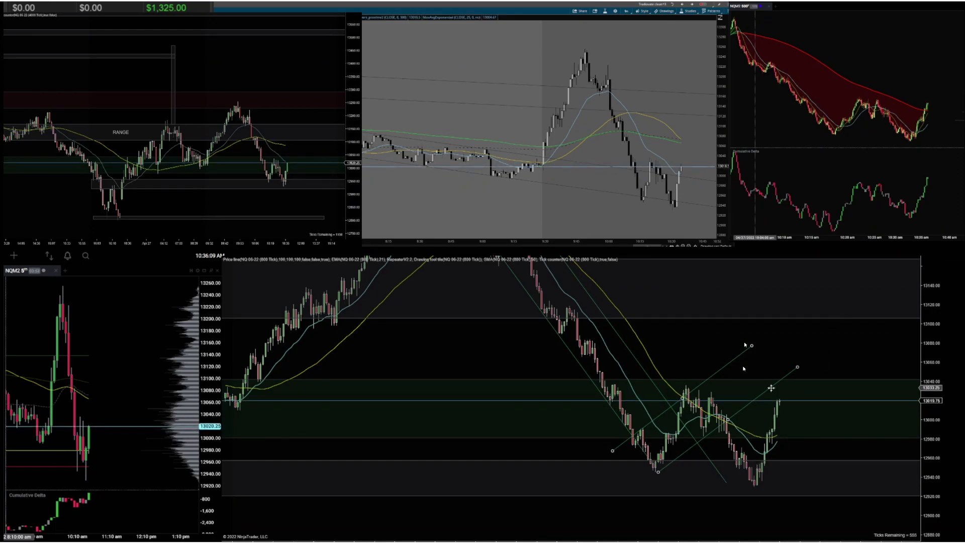
scroll(805, 400, down, 10)
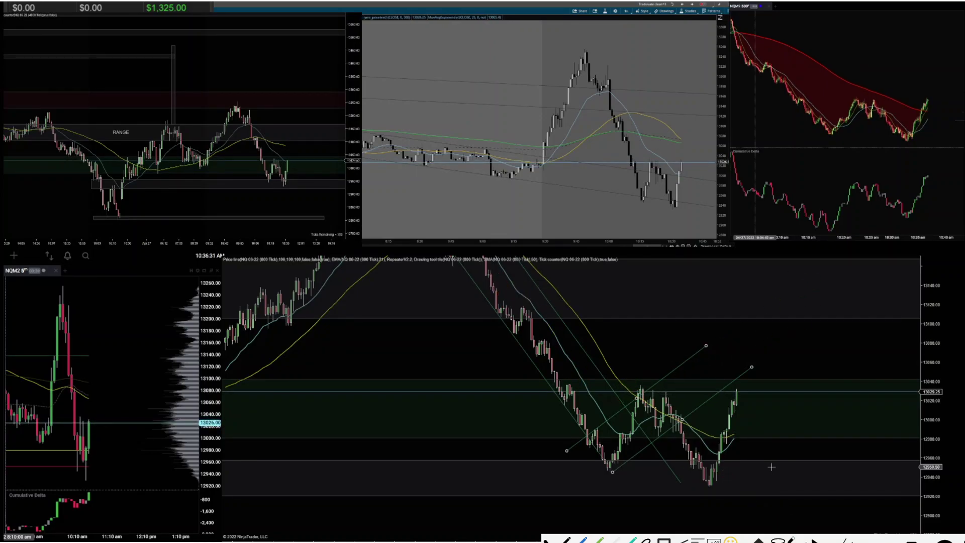
Step: Trace the decline and double bottom in yellow on the tick chart, and add a red neckline near 13040 with a projected breakout and retest
mouse_move(857, 531)
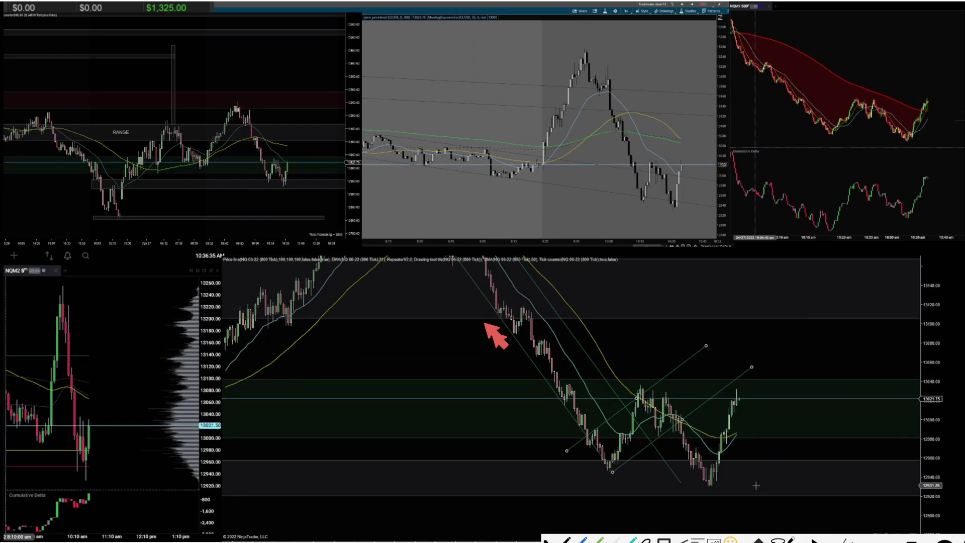
drag(480, 270, 576, 427)
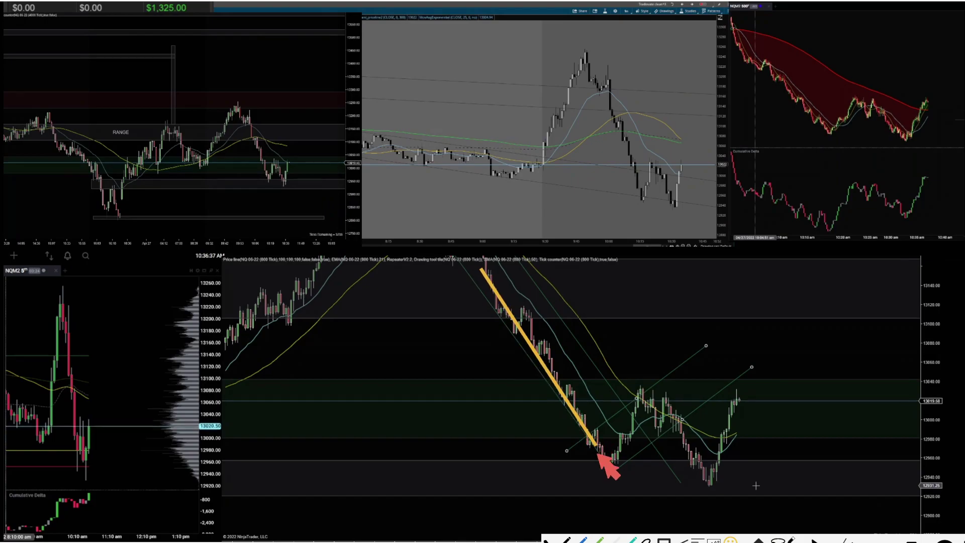
mouse_move(608, 470)
mouse_down()
mouse_move(629, 409)
mouse_move(717, 492)
mouse_move(700, 469)
mouse_move(746, 387)
mouse_up()
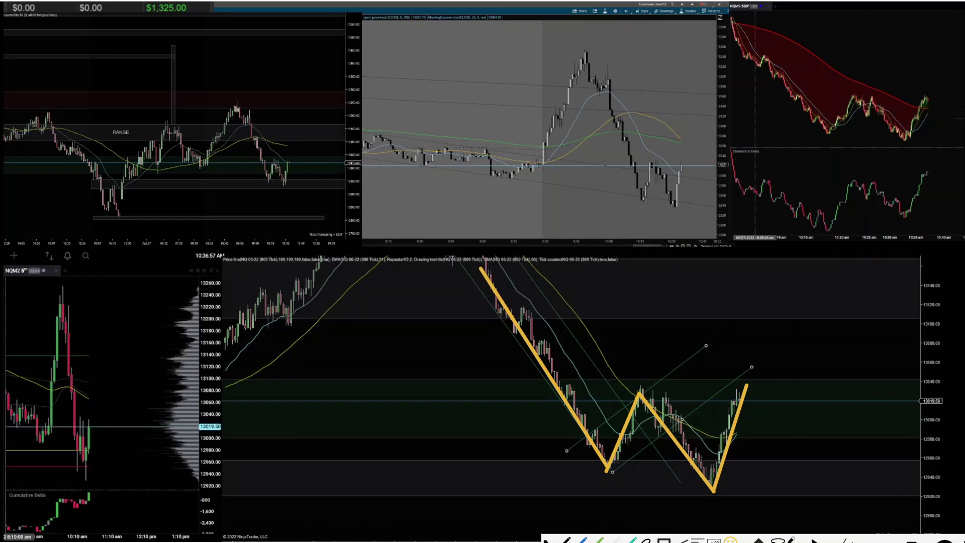
drag(537, 376, 955, 382)
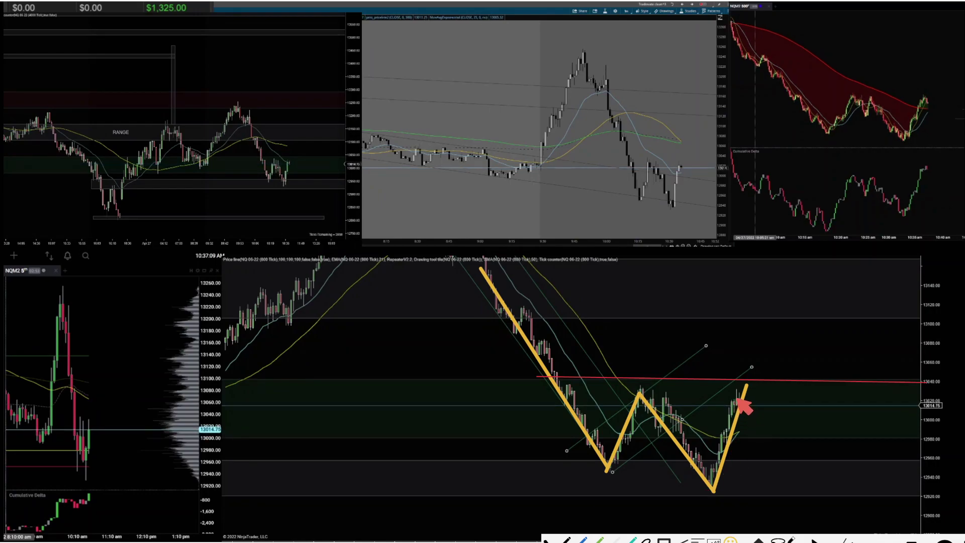
mouse_move(758, 336)
mouse_down()
mouse_move(774, 381)
mouse_move(813, 320)
mouse_up()
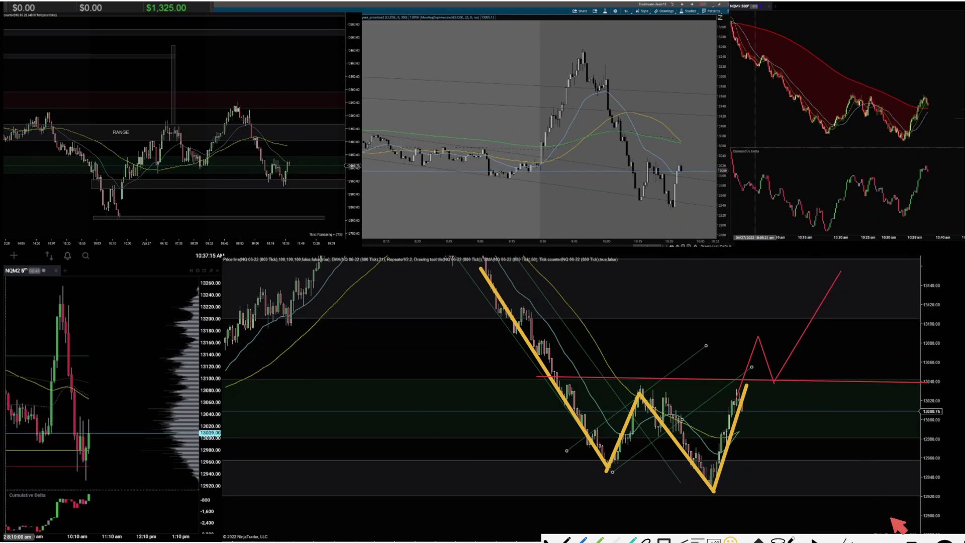
Step: Undo the red projection, the neckline and the yellow double-bottom tracing
key(ctrl+z)
key(ctrl+z)
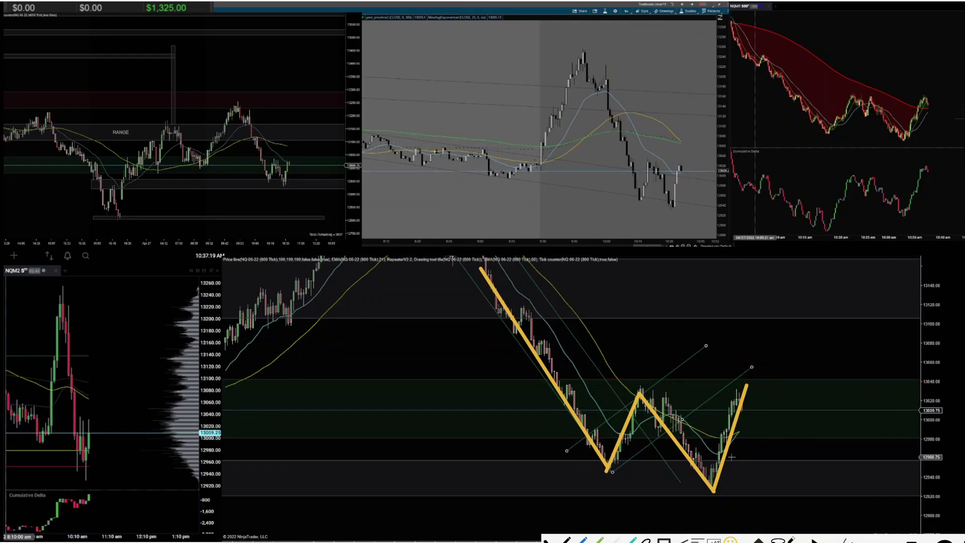
key(ctrl+z)
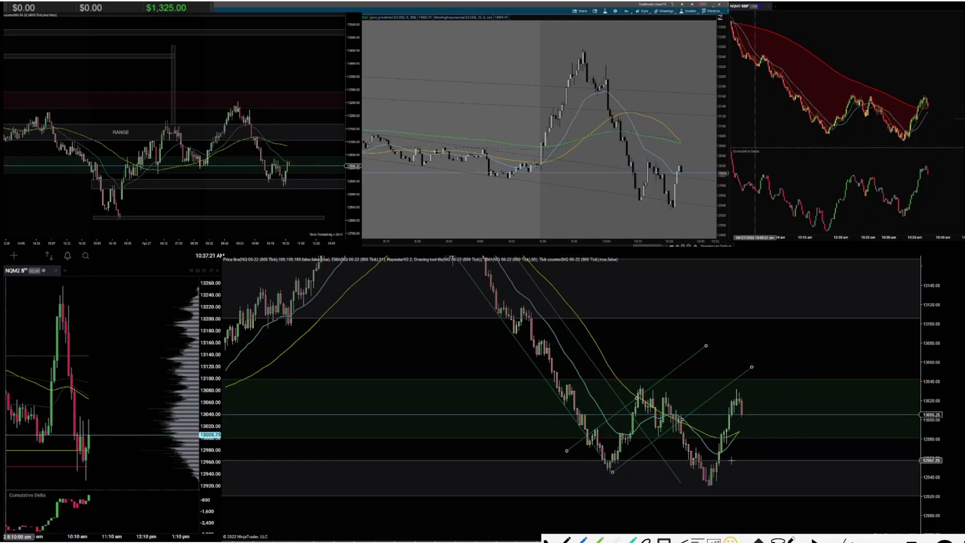
Step: Raise the buy limit order on the tick chart in stages to about 13047 to enter a long position
scroll(825, 448, down, 5)
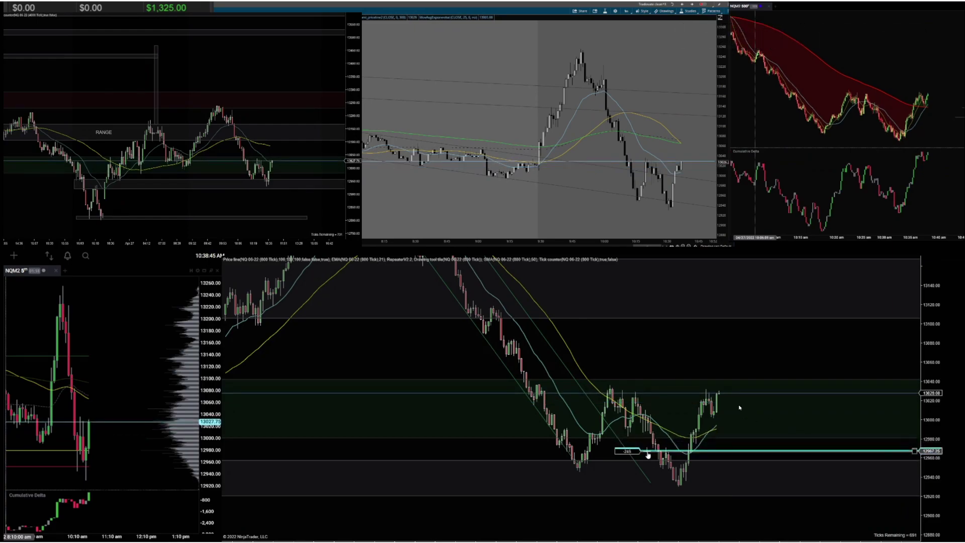
mouse_move(645, 434)
mouse_down()
mouse_move(645, 384)
mouse_move(647, 432)
mouse_up()
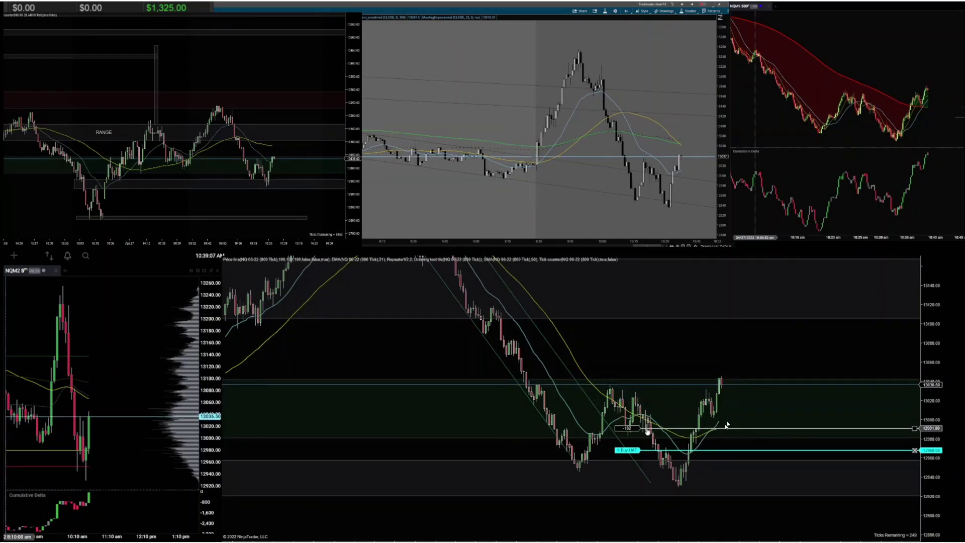
drag(647, 421, 650, 378)
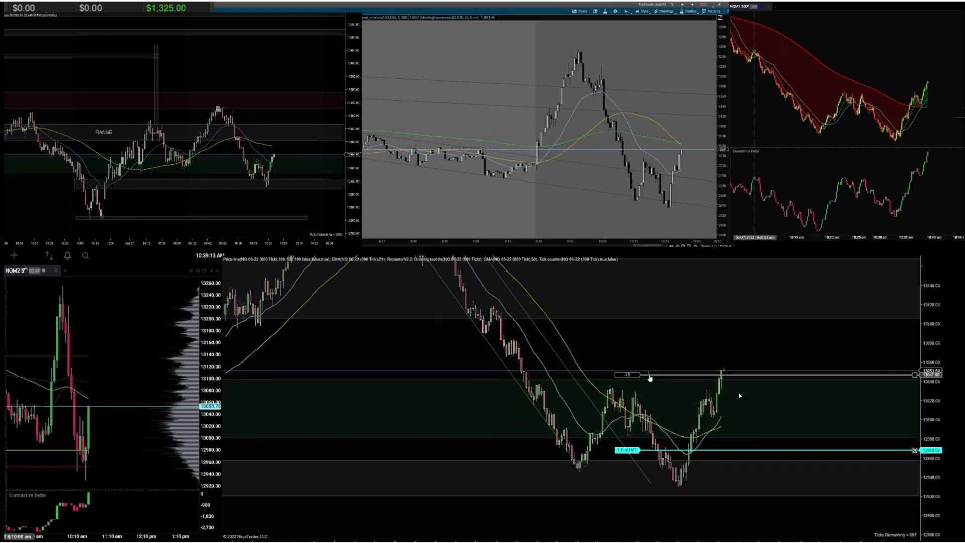
mouse_move(649, 378)
mouse_down()
mouse_move(649, 389)
mouse_move(647, 373)
mouse_up()
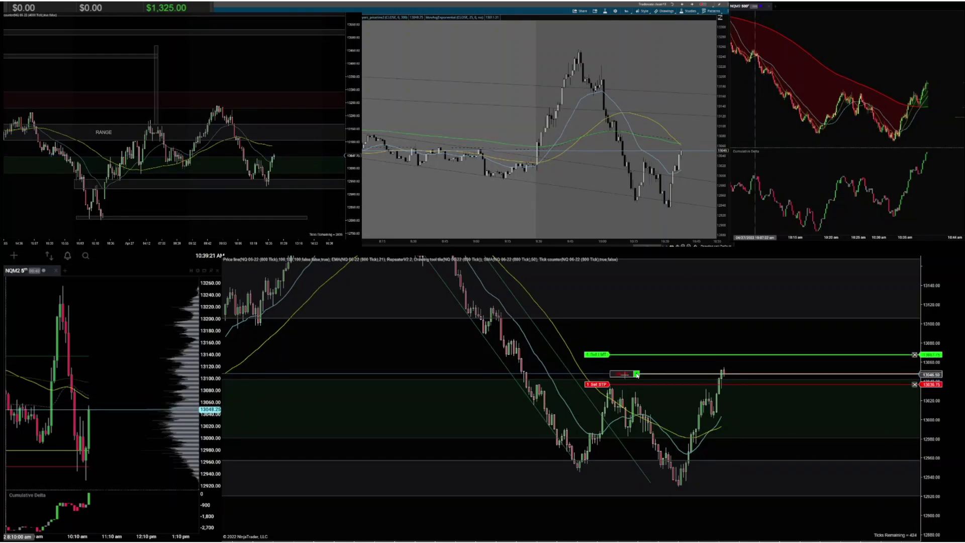
Step: Tighten the long position's sell stop by moving it up toward the entry price
drag(655, 385, 672, 390)
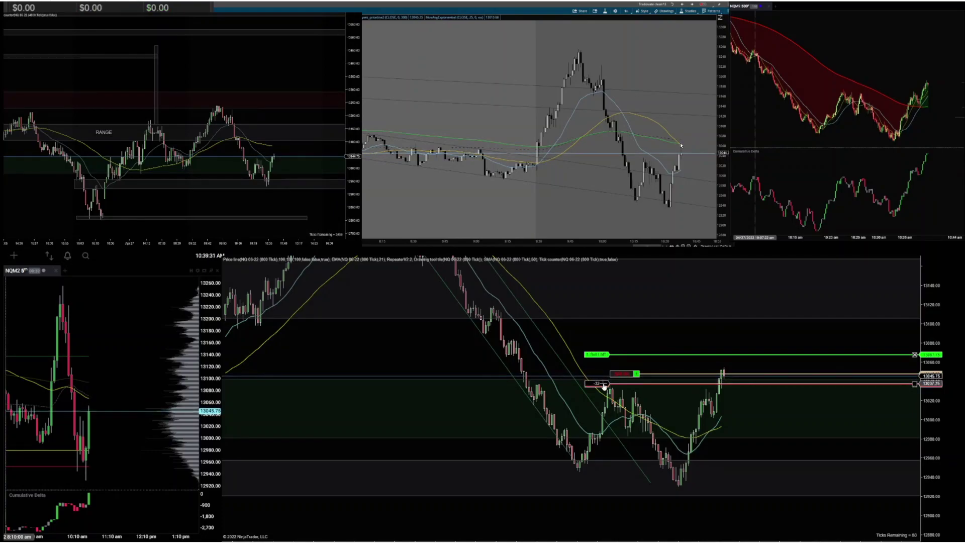
drag(604, 385, 604, 376)
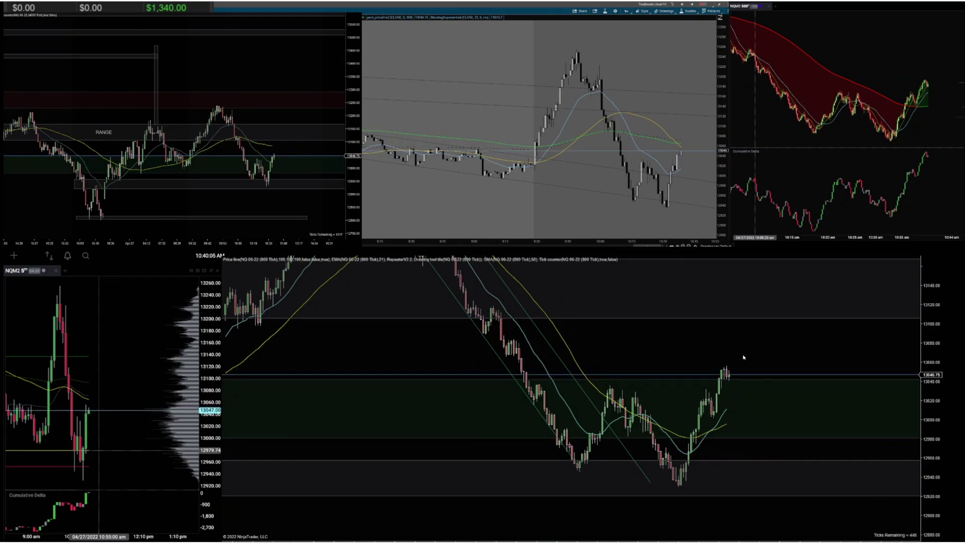
Step: Place a new buy limit order below the market and move it up in stages to about 13040
ctrl+click(743, 432)
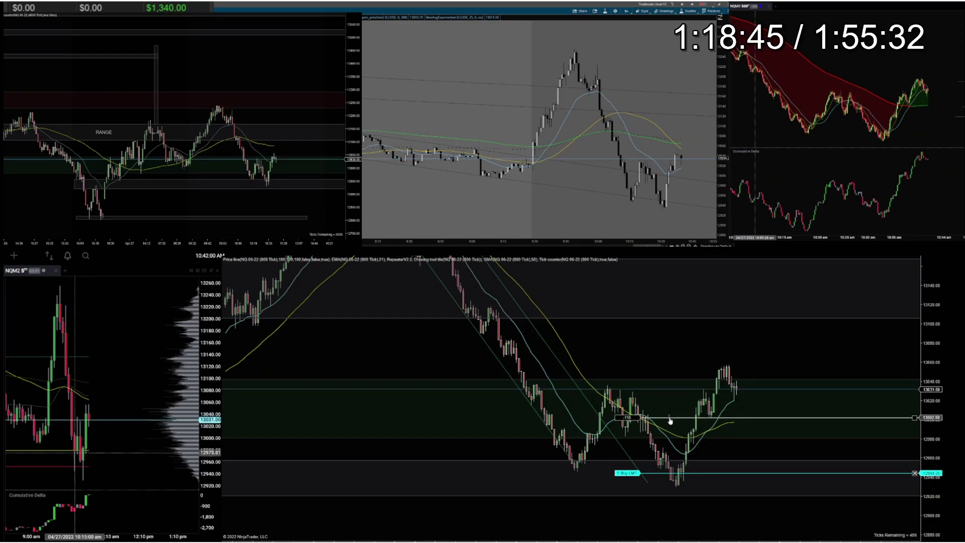
drag(670, 419, 664, 461)
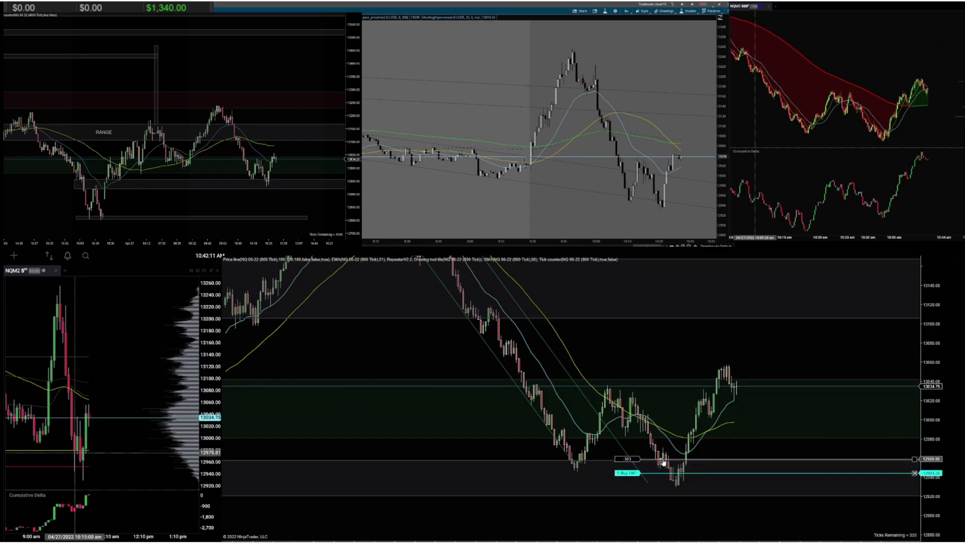
drag(662, 462, 663, 461)
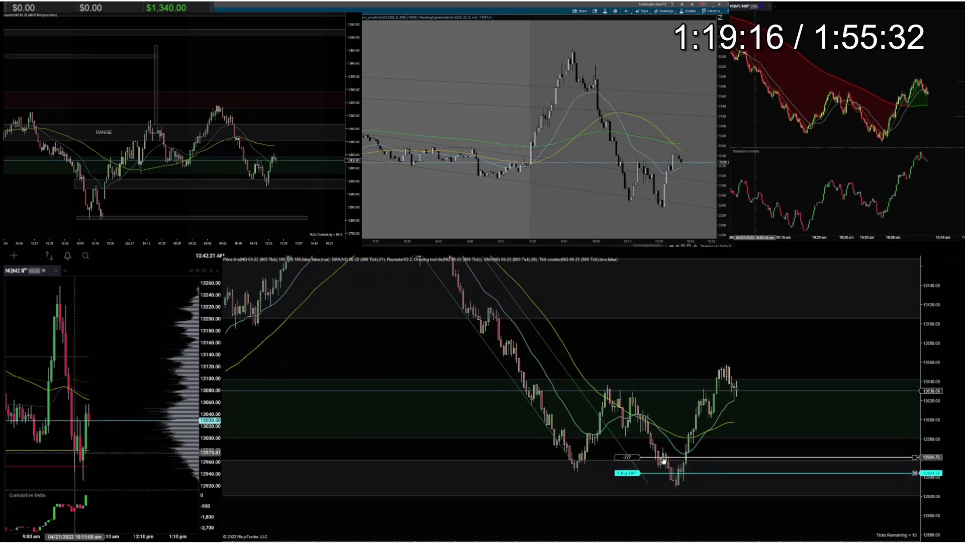
drag(663, 460, 680, 432)
drag(680, 432, 678, 398)
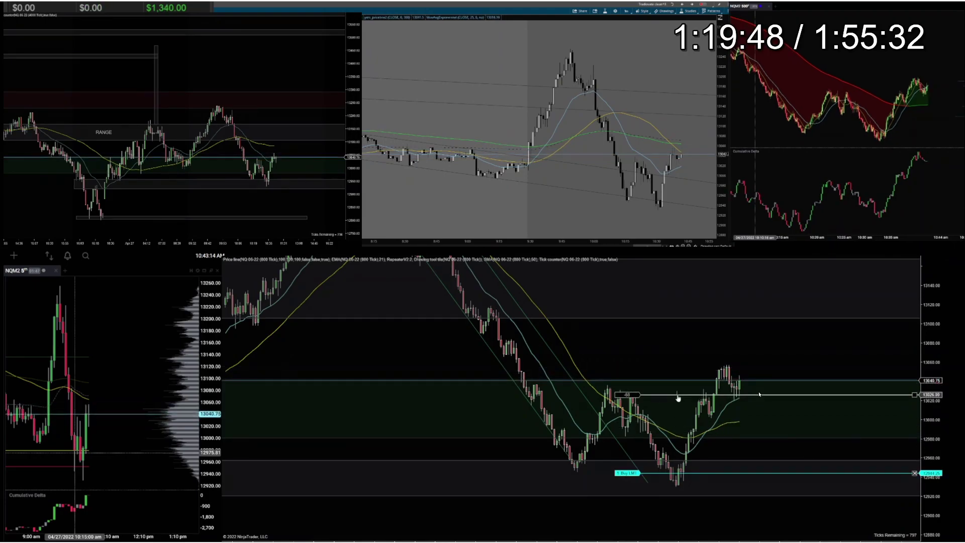
mouse_move(678, 398)
mouse_down()
mouse_move(677, 372)
mouse_move(675, 383)
mouse_up()
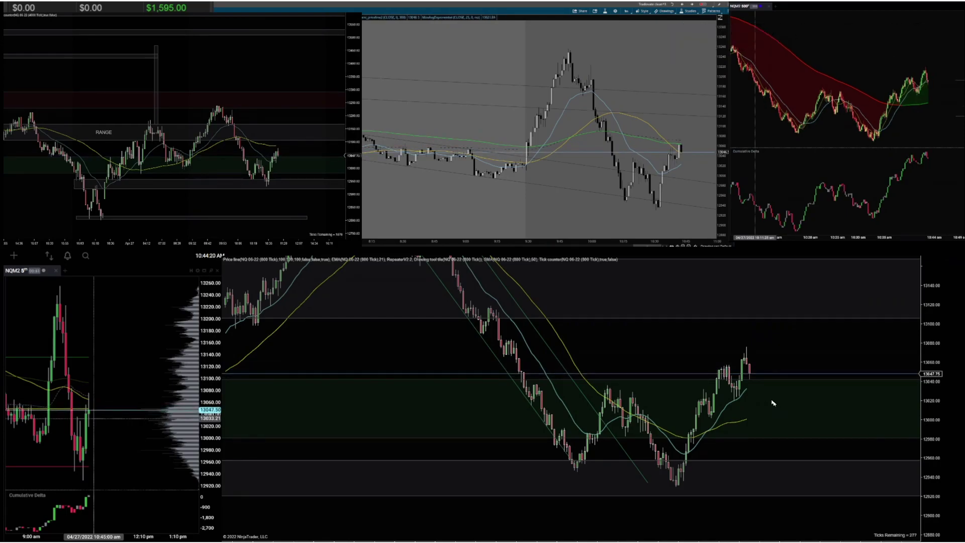
Step: Enter a long position at about 13046 and trail its sell stop up to 13062.25
click(751, 375)
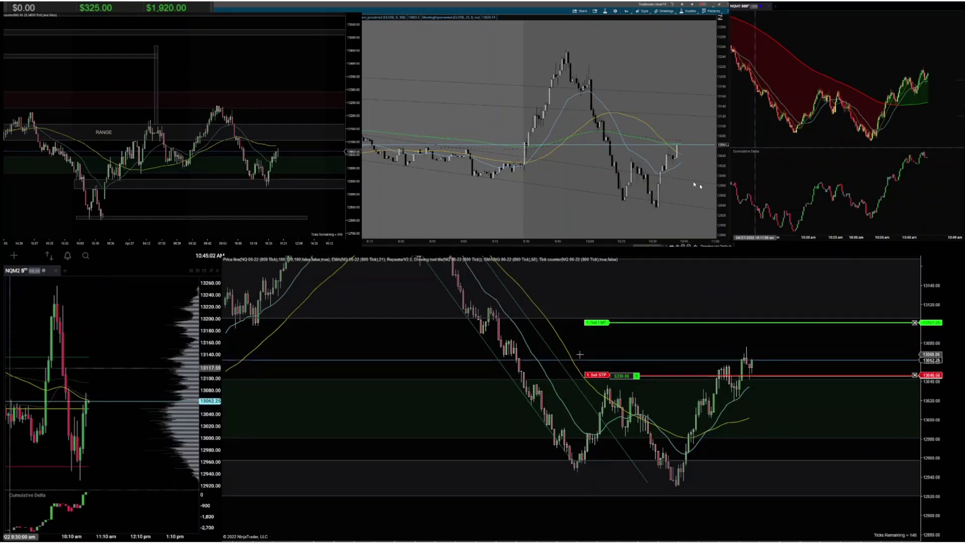
drag(596, 375, 595, 373)
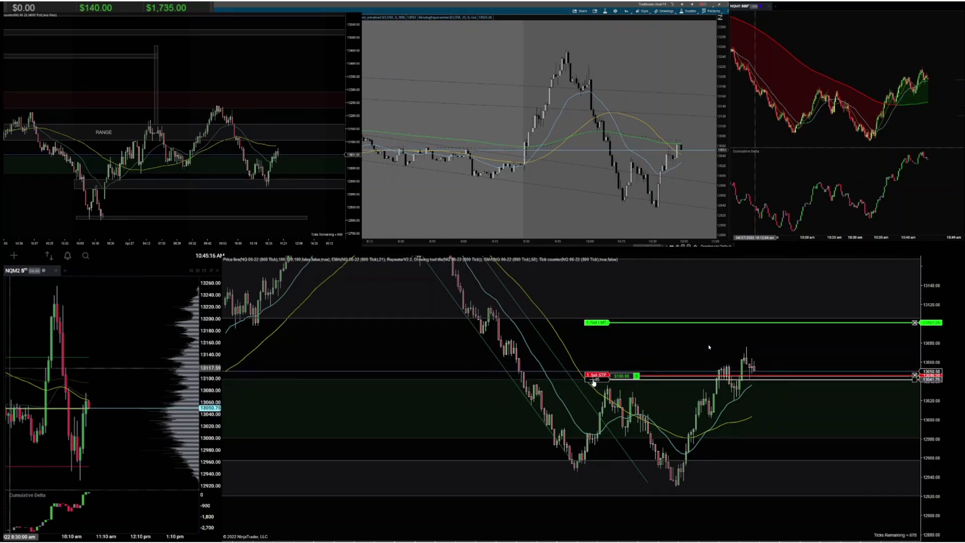
drag(593, 384, 593, 379)
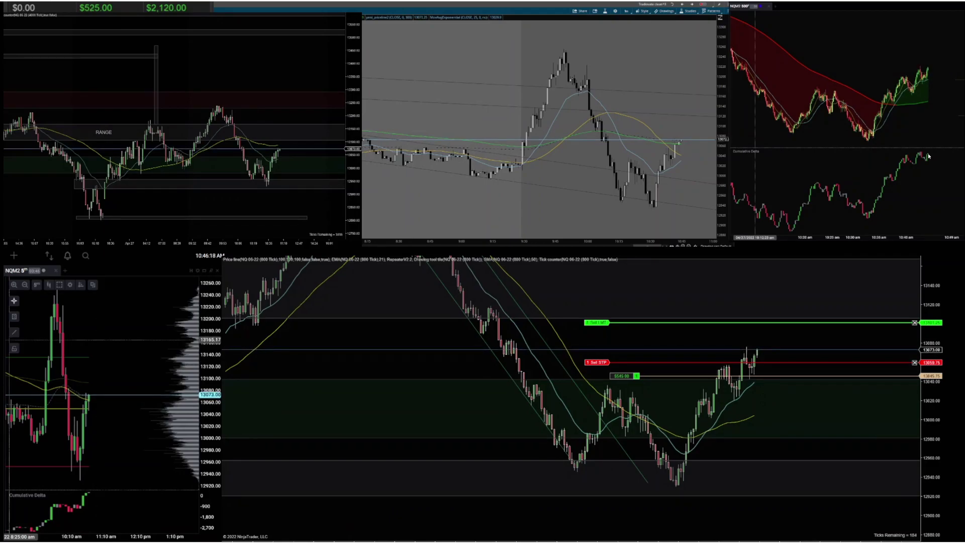
drag(596, 362, 598, 361)
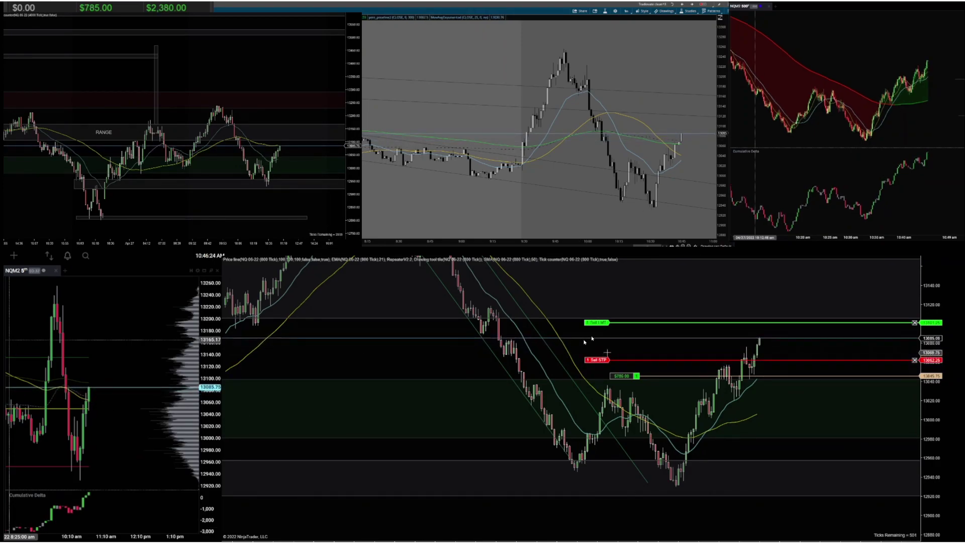
Step: Lower the long position's sell limit target to about 13098 and raise its sell stop to 13075.25
drag(596, 323, 599, 327)
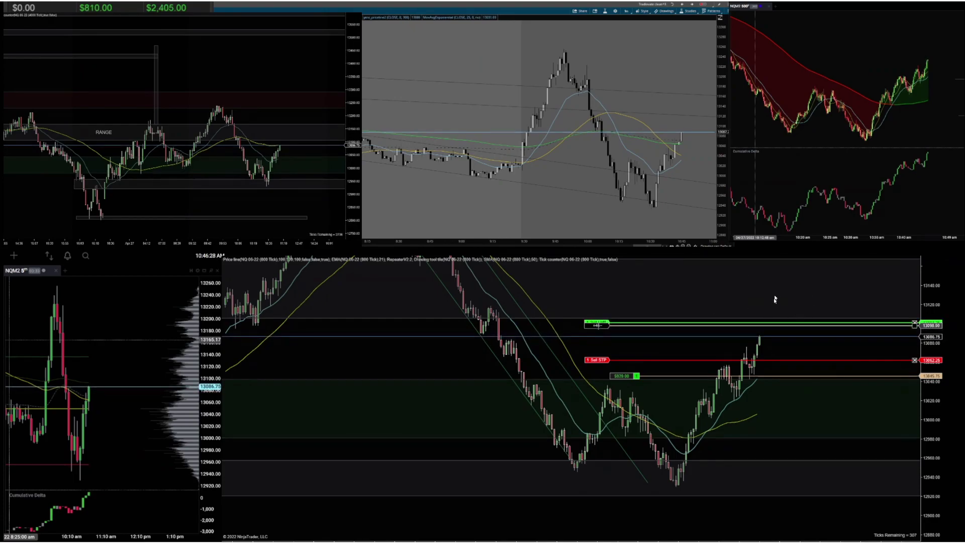
drag(598, 359, 601, 347)
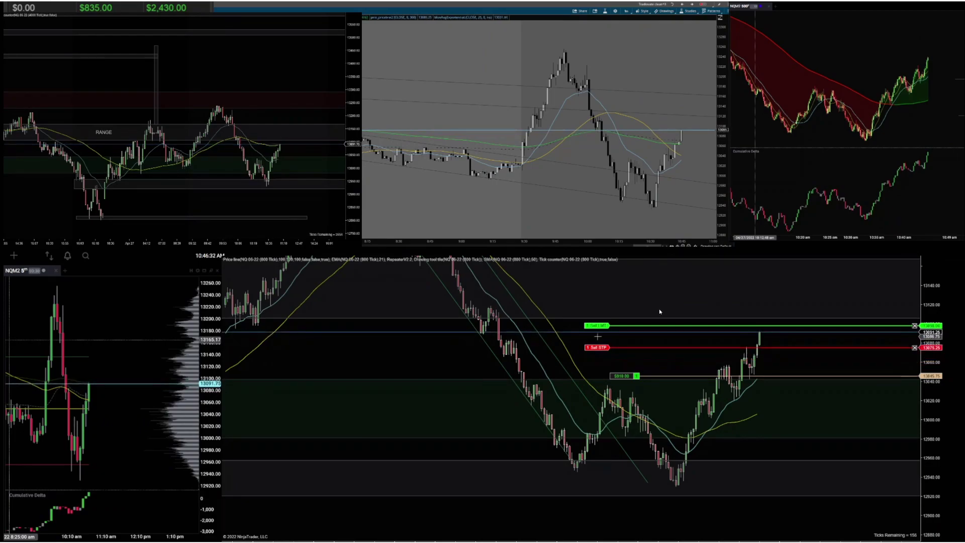
Step: Trace the decline and double bottom in yellow on the grey chart and draw a neckline across its middle peak
key(ctrl+f)
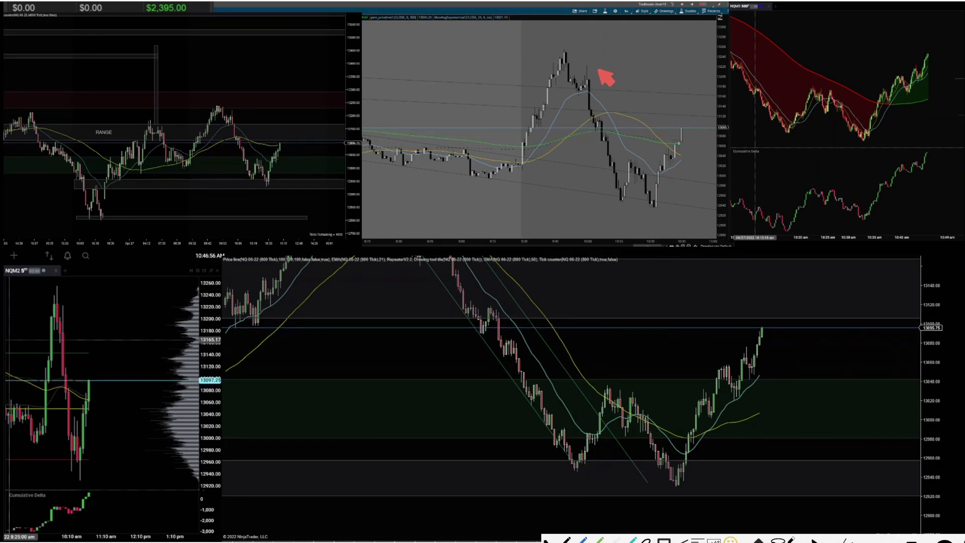
mouse_move(588, 75)
mouse_down()
mouse_move(618, 135)
mouse_move(624, 195)
mouse_move(631, 162)
mouse_move(655, 208)
mouse_move(660, 150)
mouse_move(674, 168)
mouse_up()
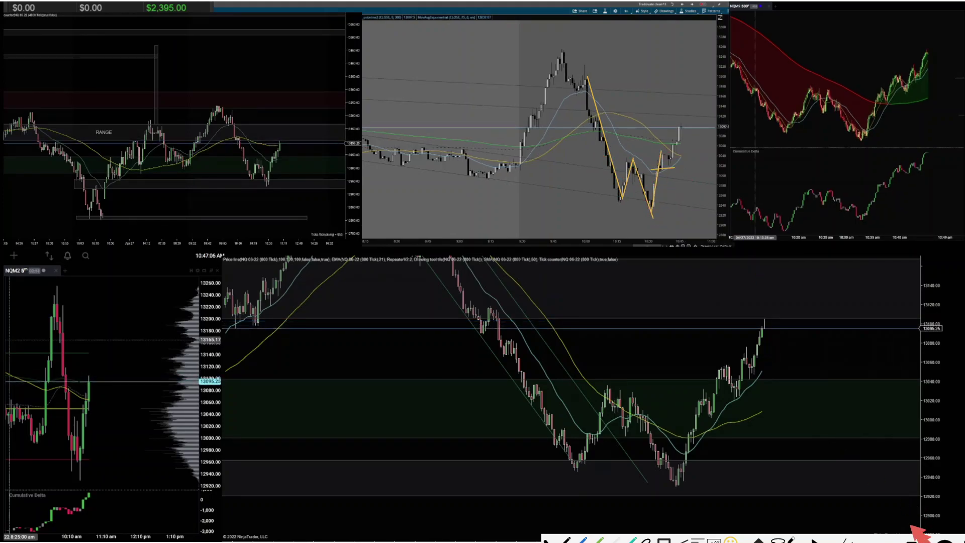
drag(601, 158, 697, 161)
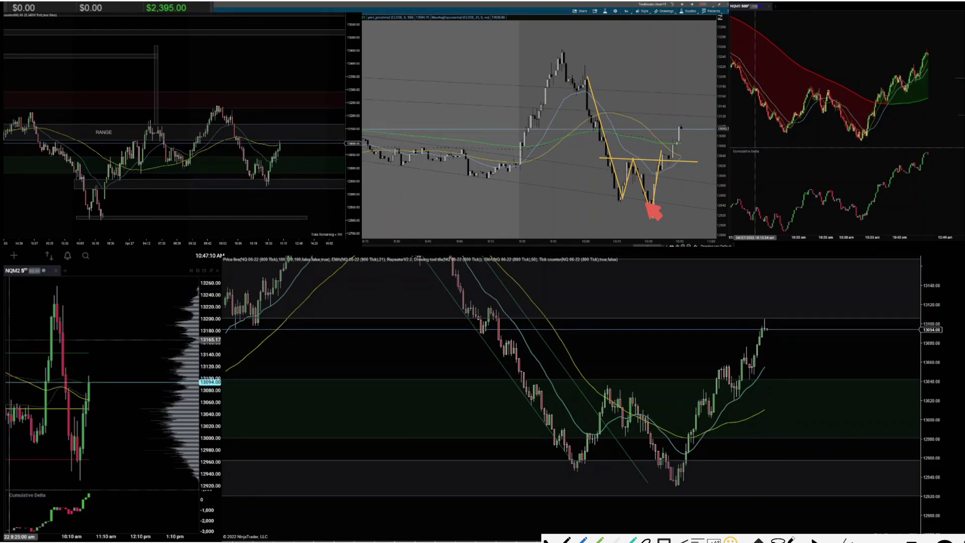